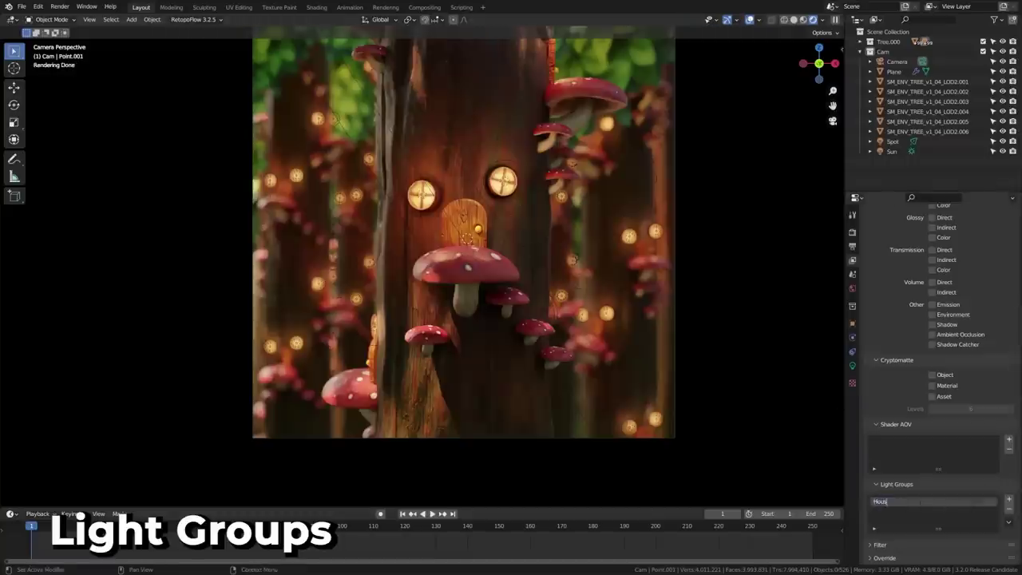
# Name the two light groups House and Sun.
pyautogui.write('e')
pyautogui.click(1007, 499)
pyautogui.doubleClick(934, 510)
pyautogui.write('Sun')
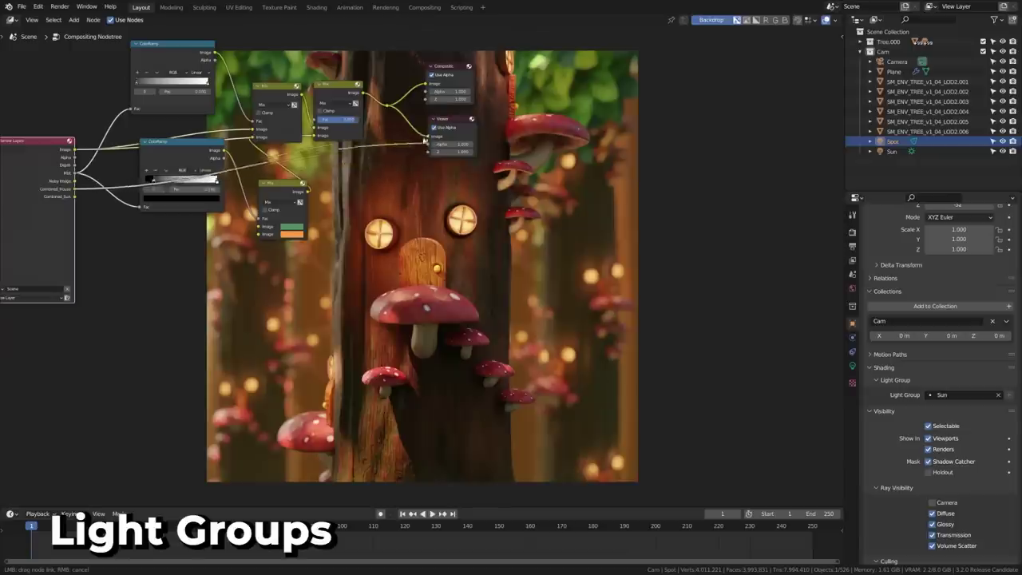
# Link the Combined_Sun light-group pass from Render Layers to the Viewer node for a backdrop preview.
pyautogui.moveTo(424, 140); pyautogui.dragTo(432, 137)
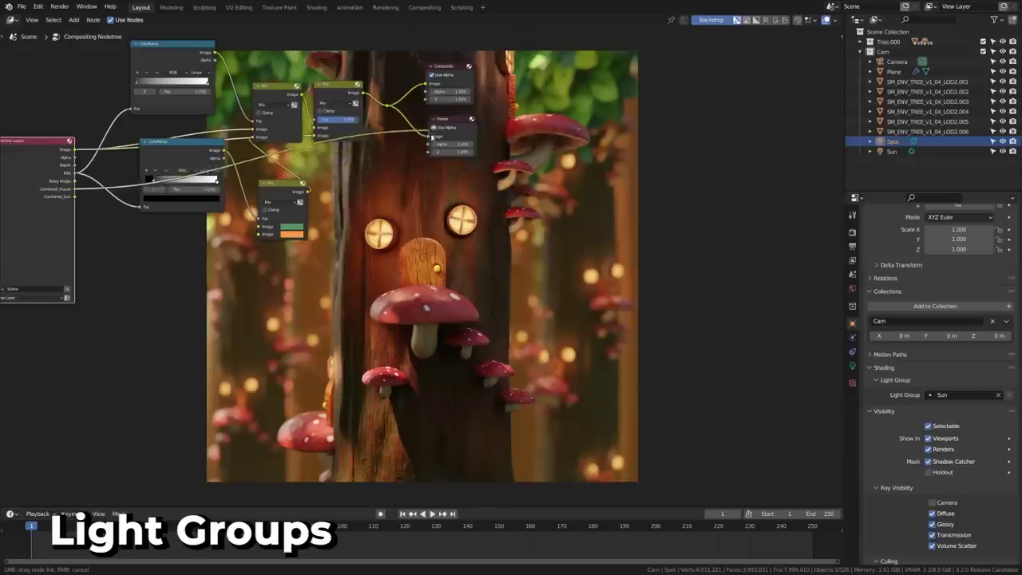
pyautogui.moveTo(389, 107); pyautogui.dragTo(427, 136)
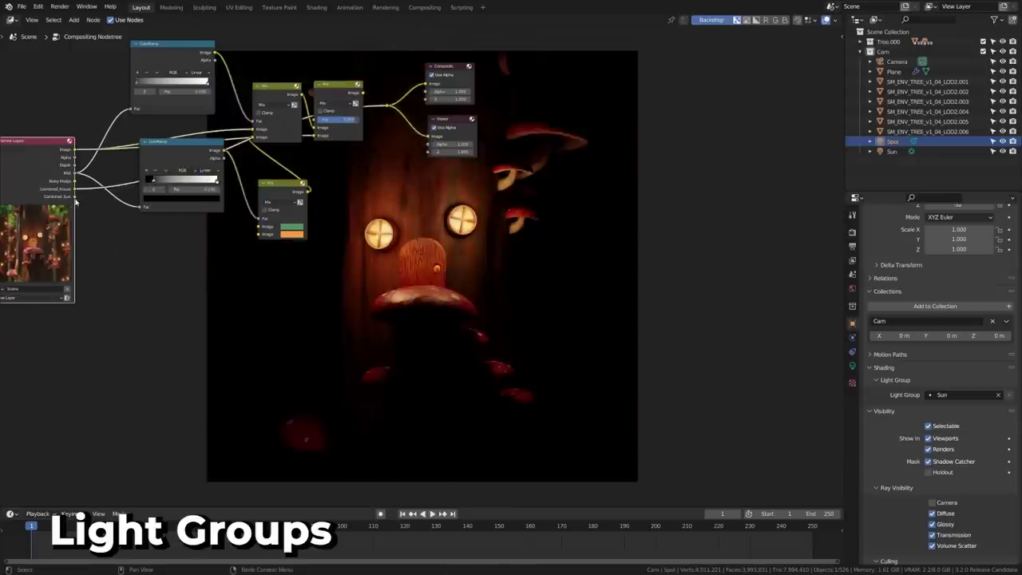
pyautogui.moveTo(74, 196); pyautogui.dragTo(317, 128)
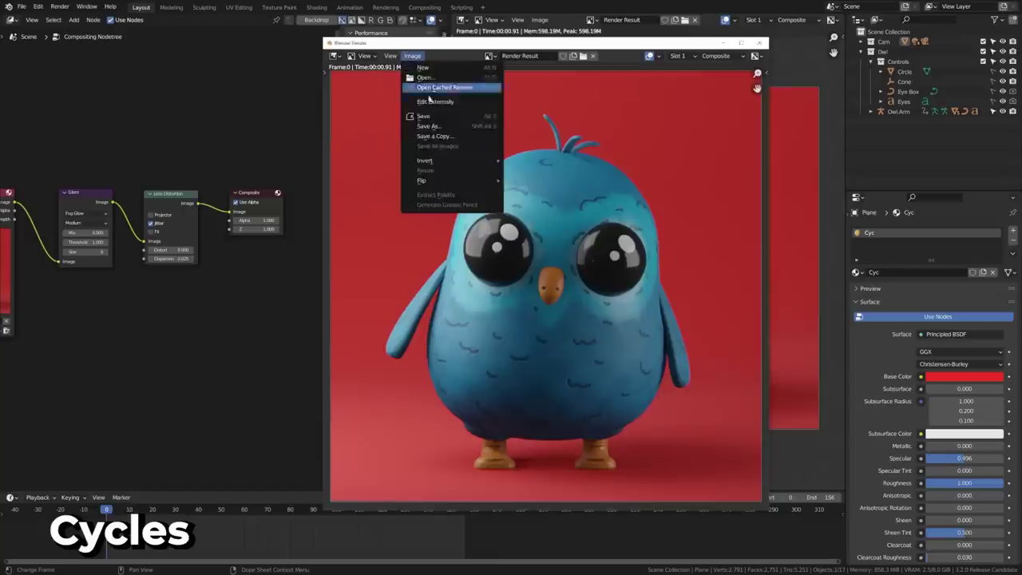
# Save the render result as an image with Color Management set to Override.
pyautogui.click(447, 130)
pyautogui.click(985, 174)
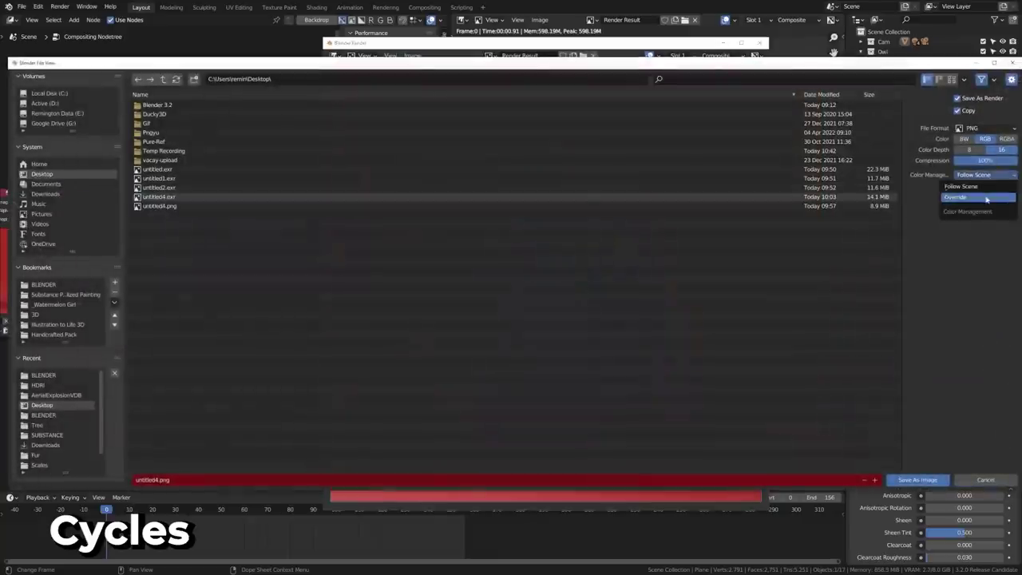
pyautogui.click(987, 198)
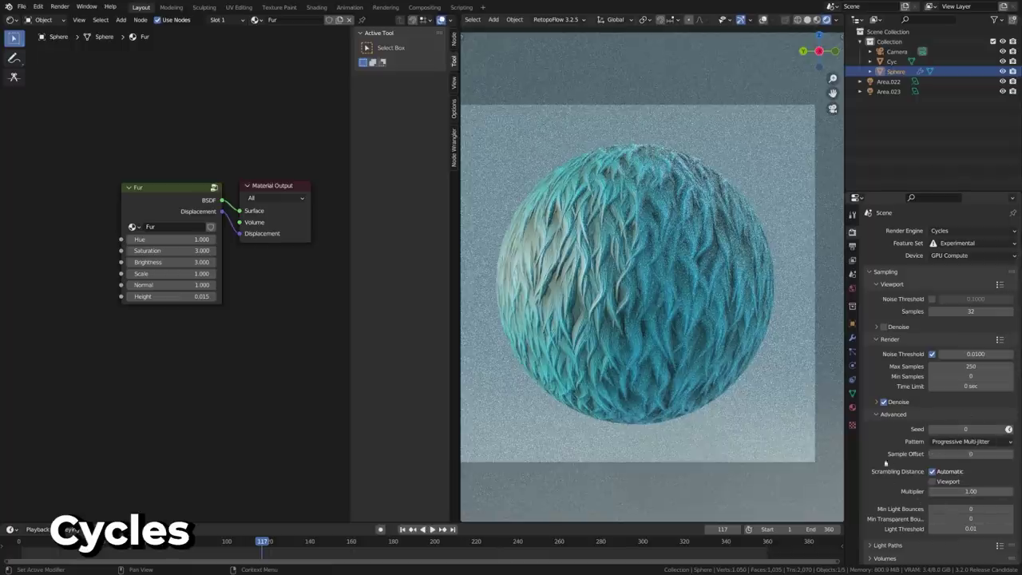
# Wire Object Info into a new Transparent BSDF's Color, and keep Combined as the bake type.
pyautogui.moveTo(162, 241); pyautogui.dragTo(317, 305)
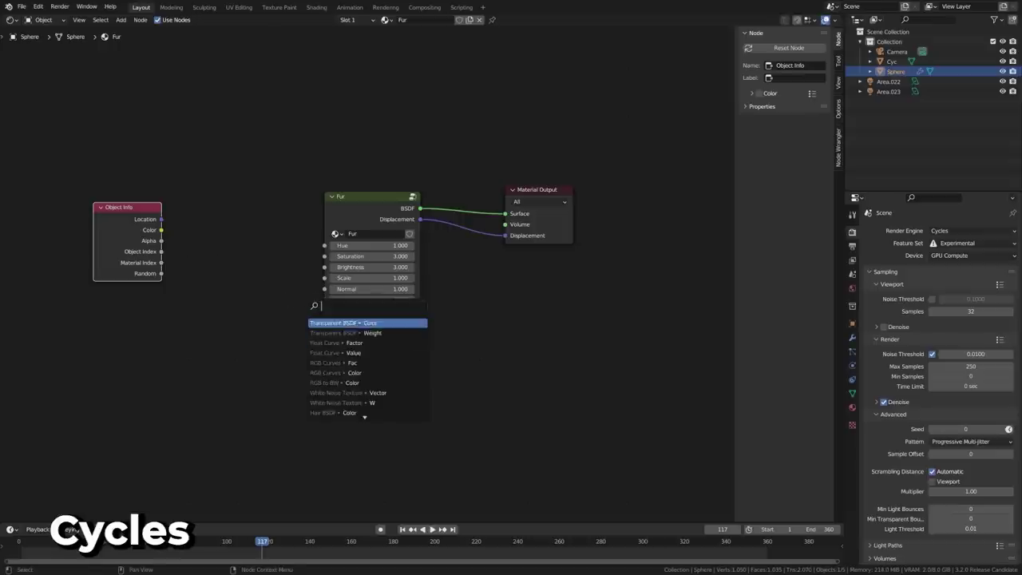
pyautogui.press('Return')
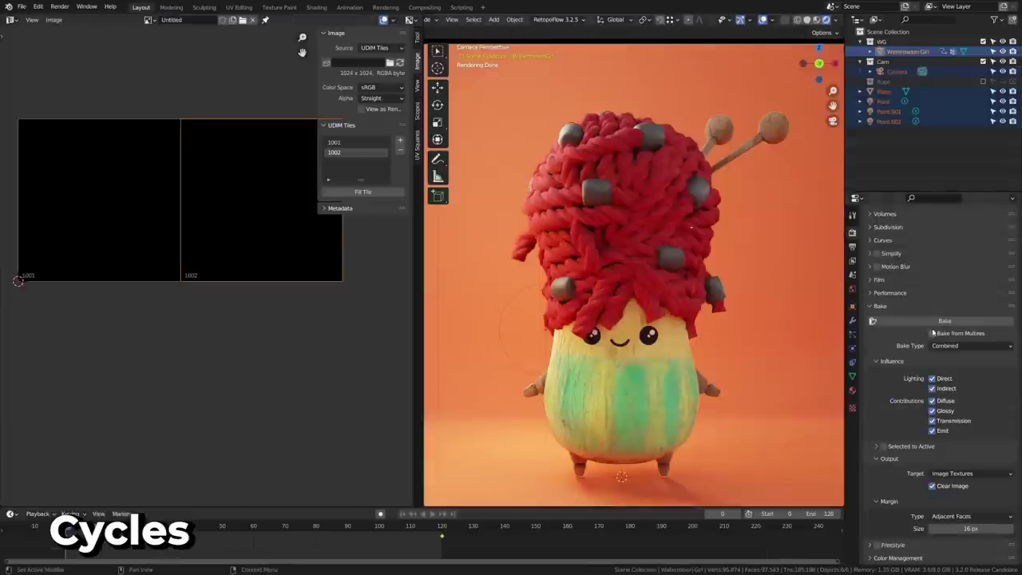
pyautogui.click(959, 346)
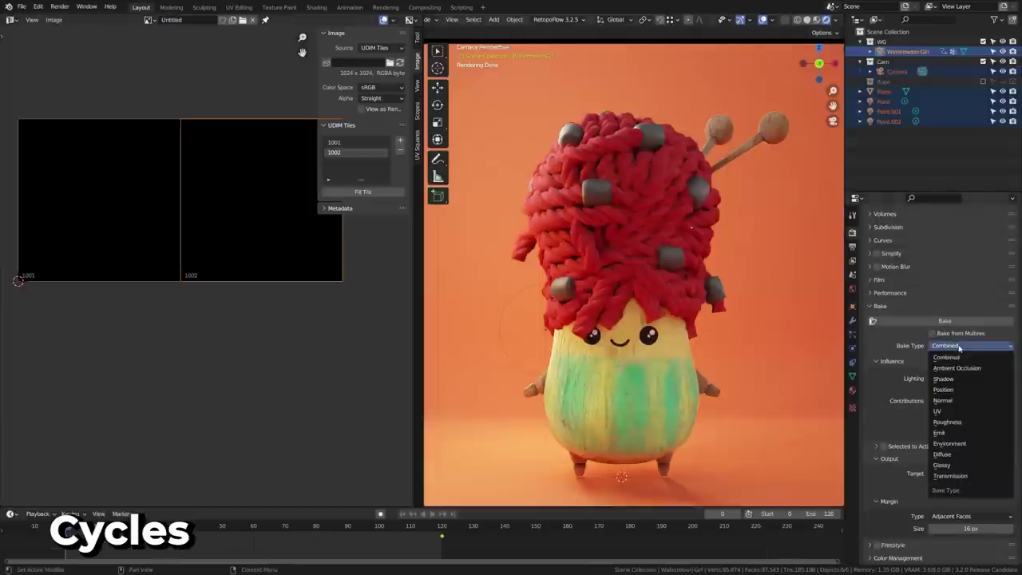
pyautogui.click(958, 345)
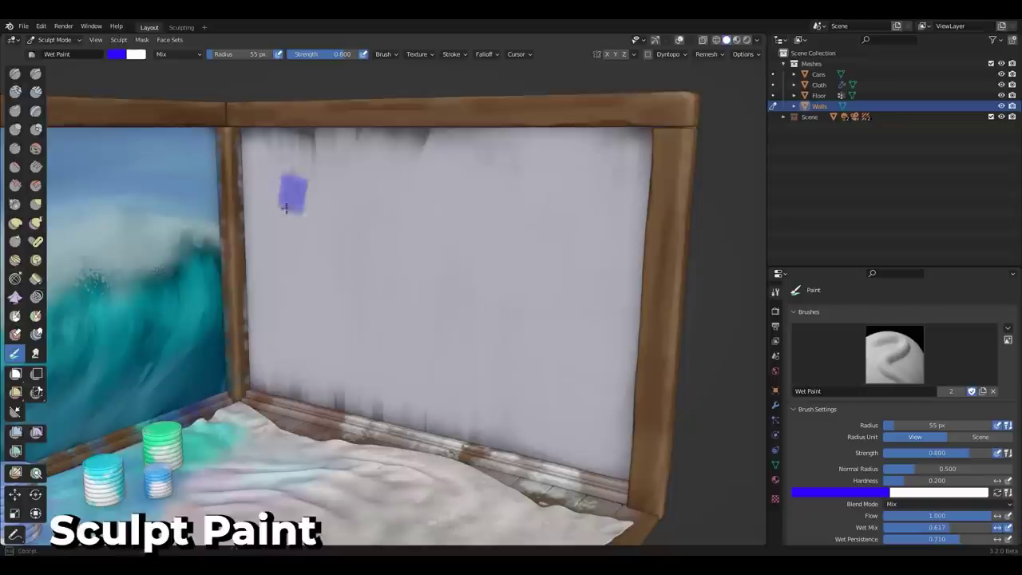
# Paint a blue Wet Paint patch on the wall, then smear the wave's foam downward at 52 px.
pyautogui.moveTo(285, 208)
pyautogui.mouseDown()
pyautogui.moveTo(317, 169)
pyautogui.moveTo(295, 279)
pyautogui.moveTo(351, 308)
pyautogui.moveTo(300, 251)
pyautogui.moveTo(358, 337)
pyautogui.moveTo(399, 335)
pyautogui.mouseUp()
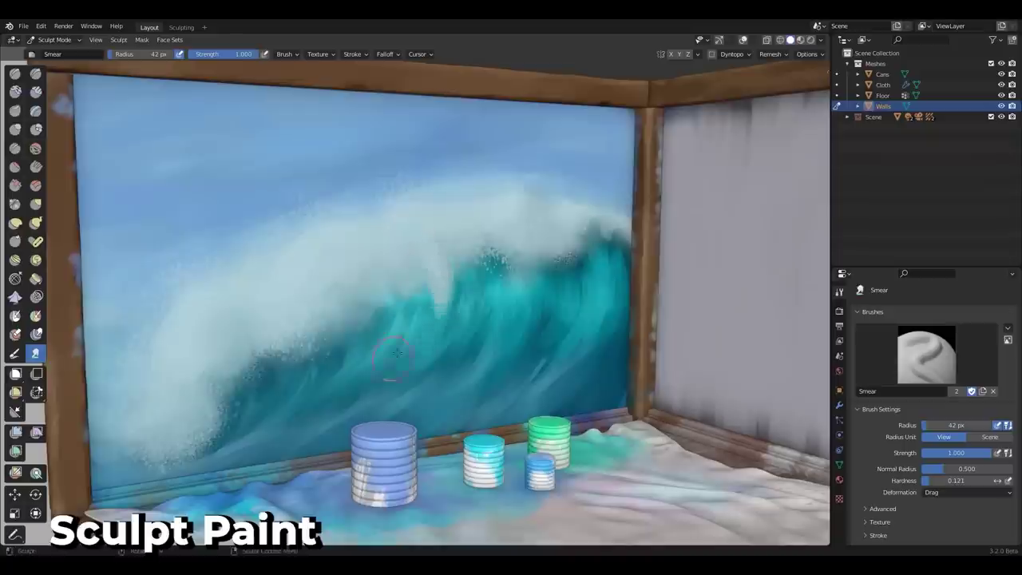
pyautogui.click(392, 273)
pyautogui.moveTo(347, 284)
pyautogui.mouseDown()
pyautogui.moveTo(305, 311)
pyautogui.moveTo(371, 359)
pyautogui.mouseUp()
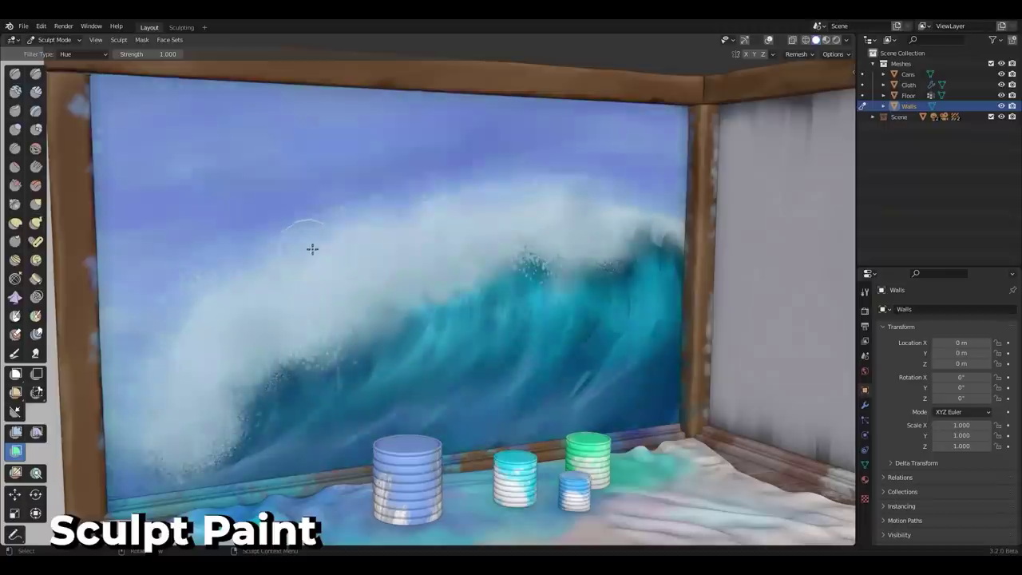
# Shift the wall painting's hue toward magenta and back to blue with the Hue color filter.
pyautogui.moveTo(310, 247); pyautogui.dragTo(438, 252)
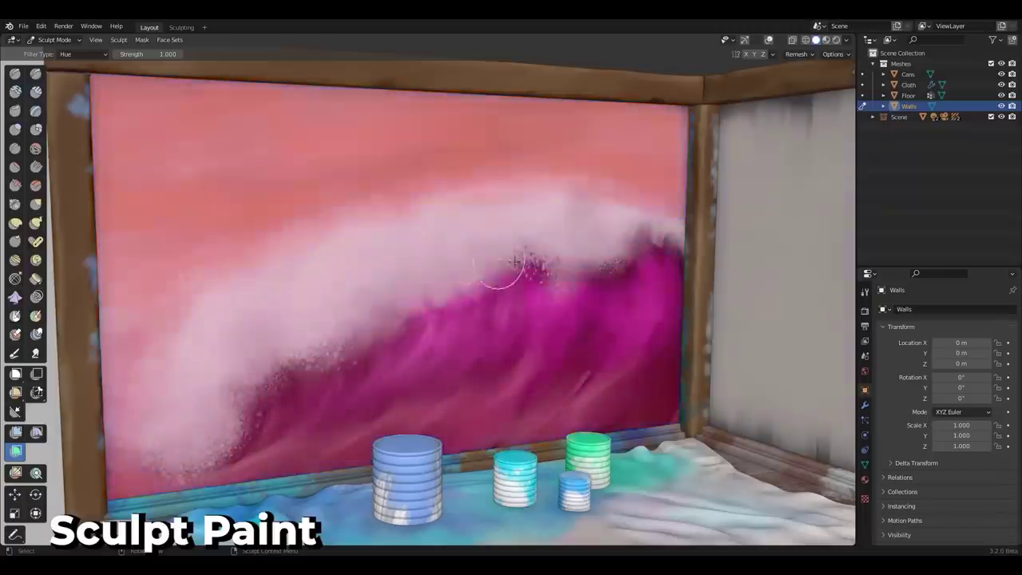
pyautogui.moveTo(516, 262); pyautogui.dragTo(746, 292)
pyautogui.click(100, 53)
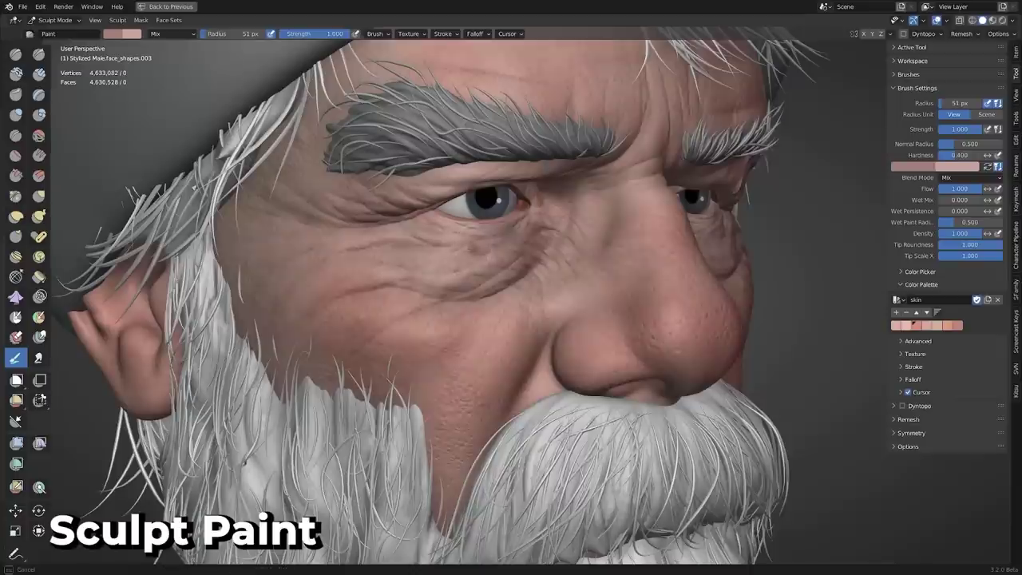
pyautogui.moveTo(375, 311); pyautogui.dragTo(431, 315, button='middle')
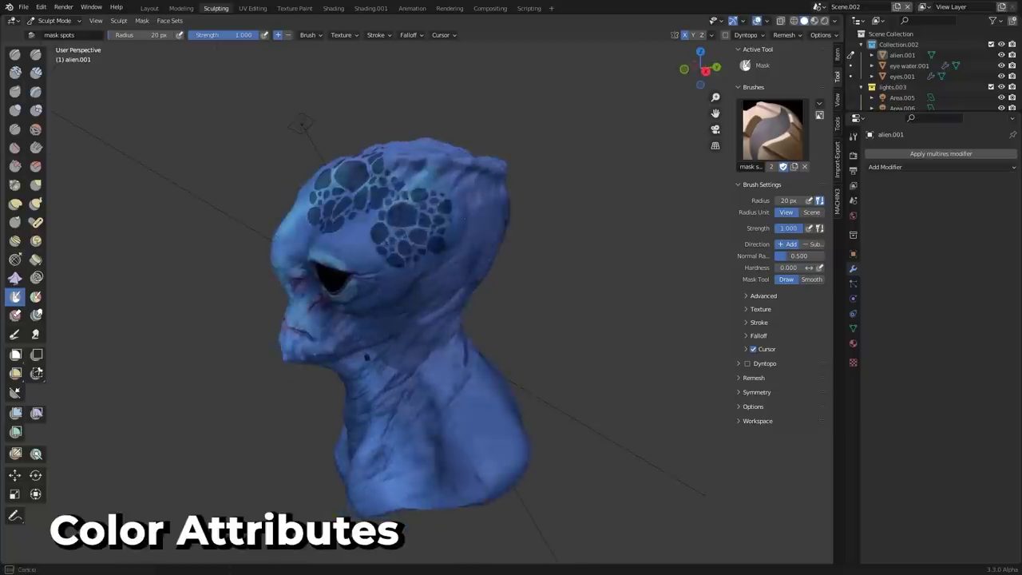
# Paint mask spots across the alien bust's forehead with the Mask brush.
pyautogui.moveTo(427, 207); pyautogui.dragTo(399, 216, button='middle')
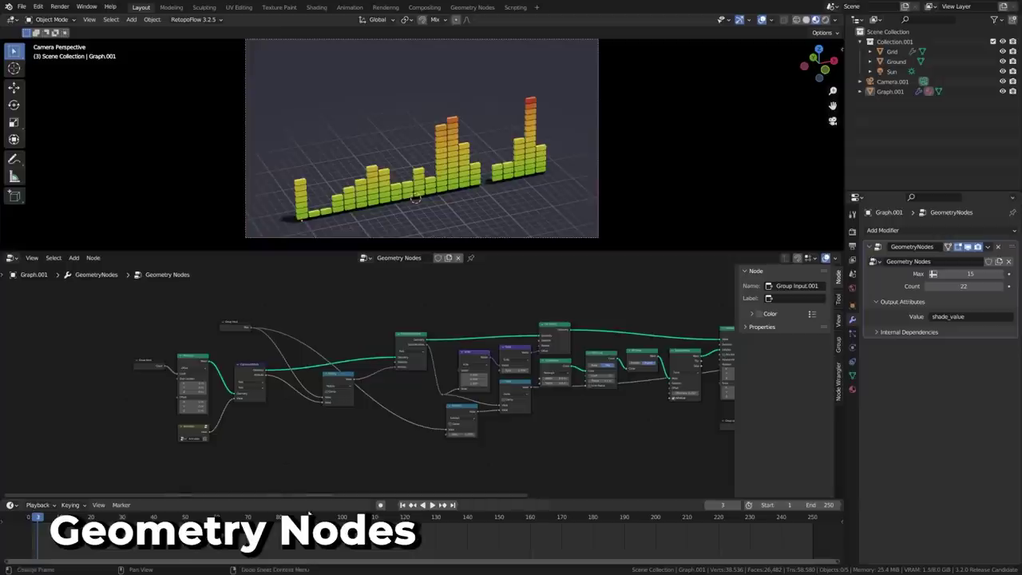
# Zoom and pan around the bar-graph node tree to bring more of it into view.
pyautogui.scroll(4, 356, 361)
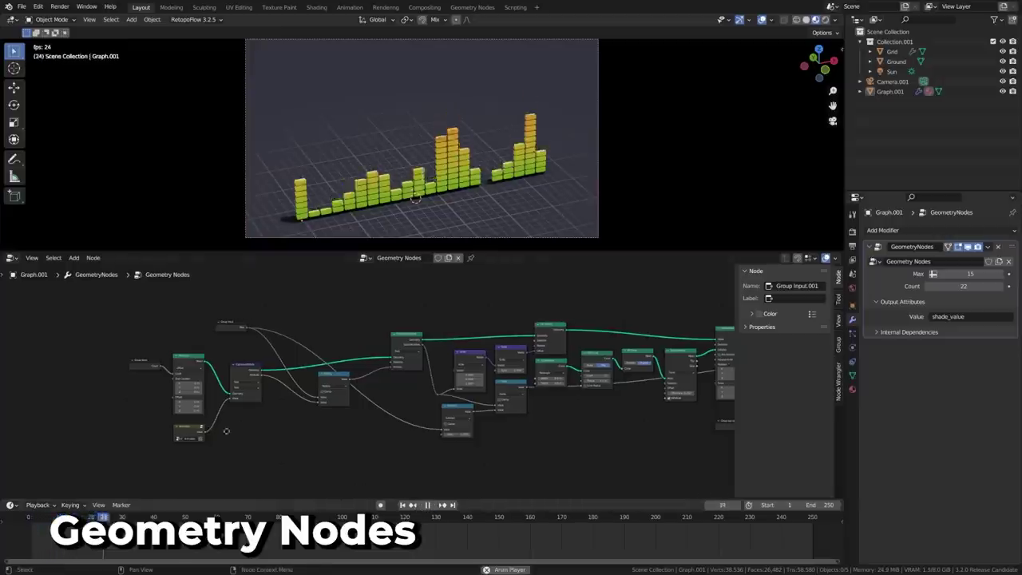
pyautogui.scroll(2, 355, 360)
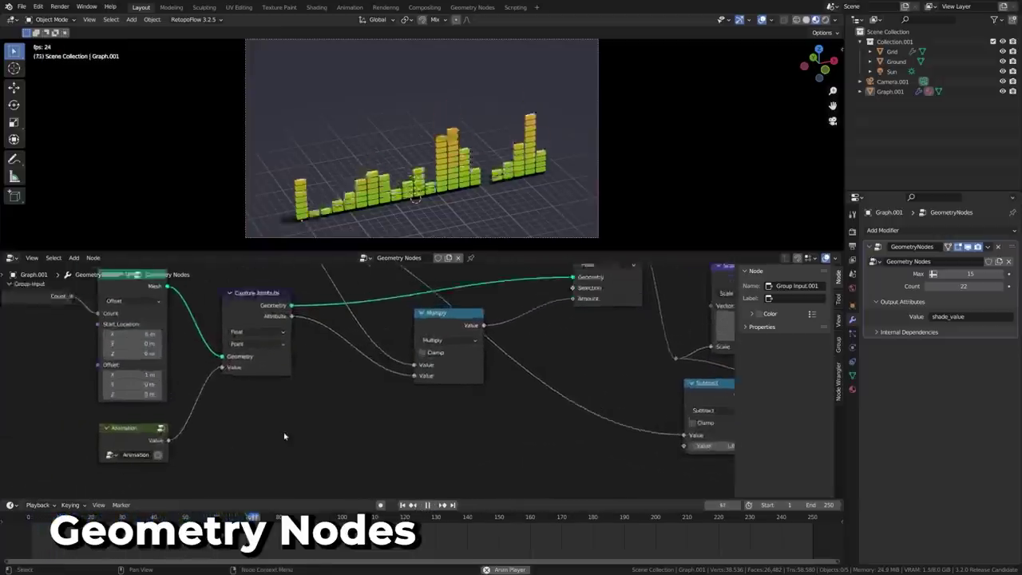
pyautogui.moveTo(100, 430); pyautogui.dragTo(348, 423, button='middle')
pyautogui.keyDown('ctrl'); pyautogui.hscroll(6, 348, 425); pyautogui.keyUp('ctrl')
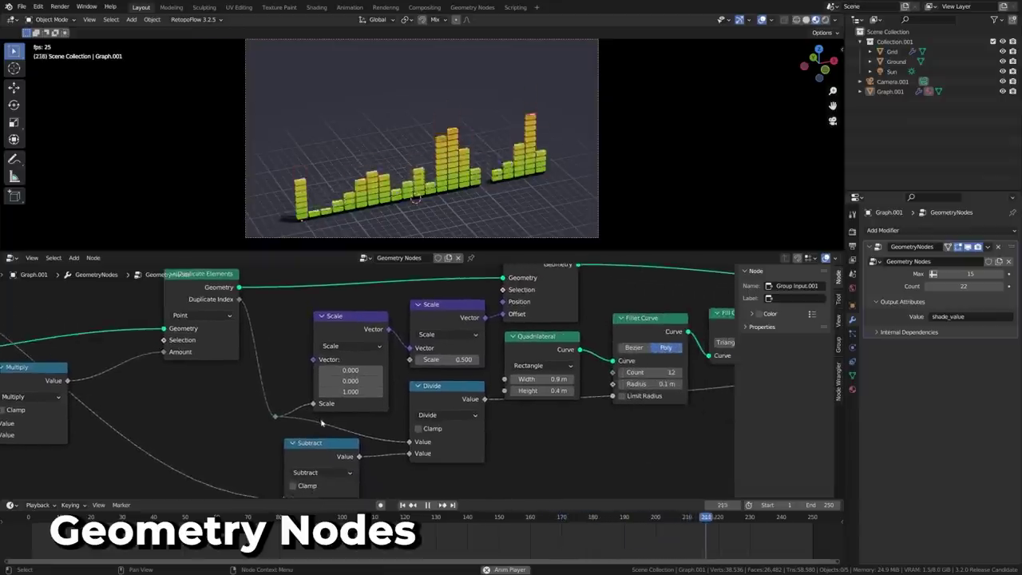
pyautogui.keyDown('ctrl'); pyautogui.hscroll(10, 390, 439); pyautogui.keyUp('ctrl')
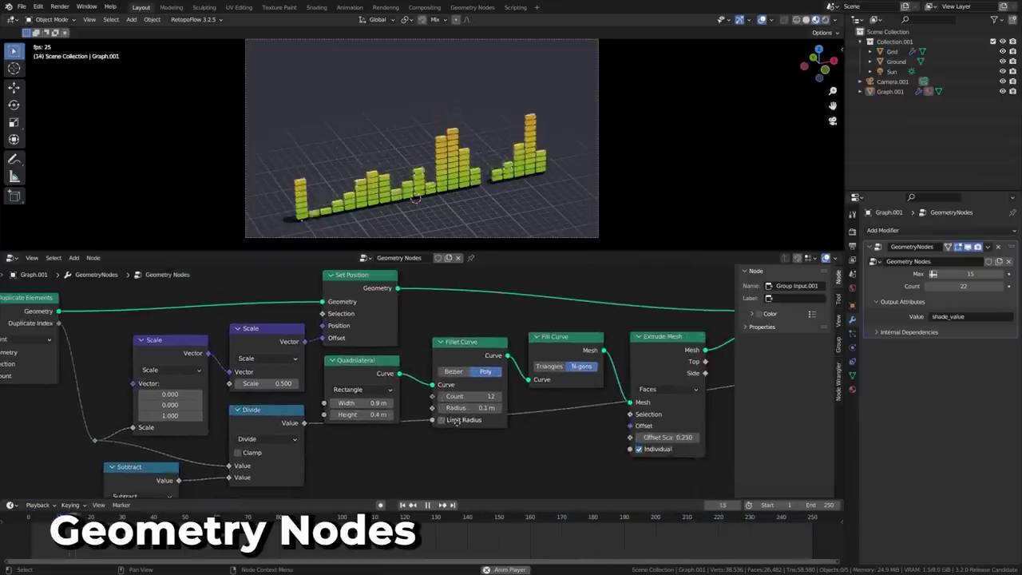
# Add Remove Named Attribute and Store Named Attribute nodes to the cube's node tree.
pyautogui.keyDown('ctrl'); pyautogui.hscroll(4, 529, 405); pyautogui.keyUp('ctrl')
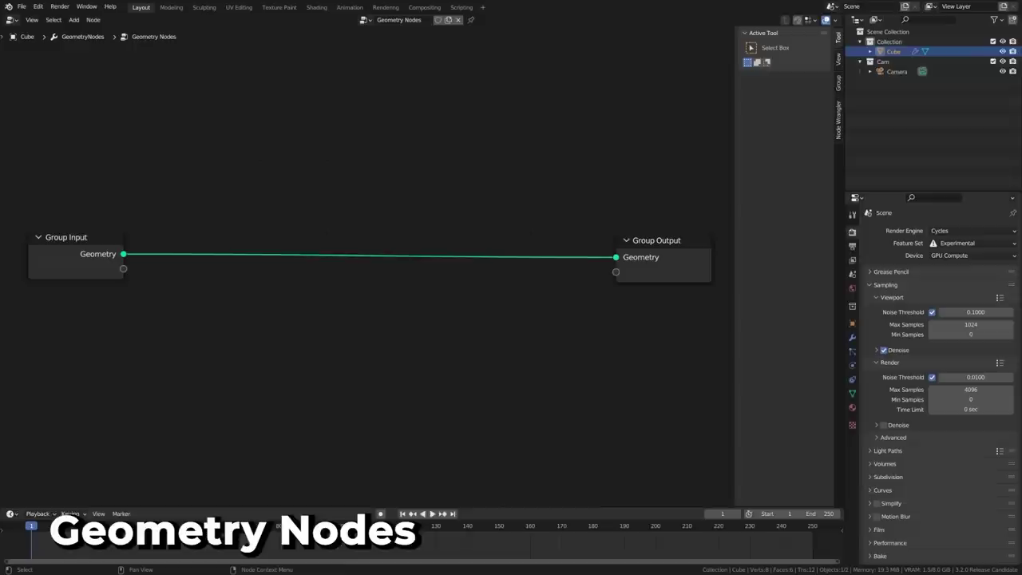
pyautogui.hotkey('shift', 'a')
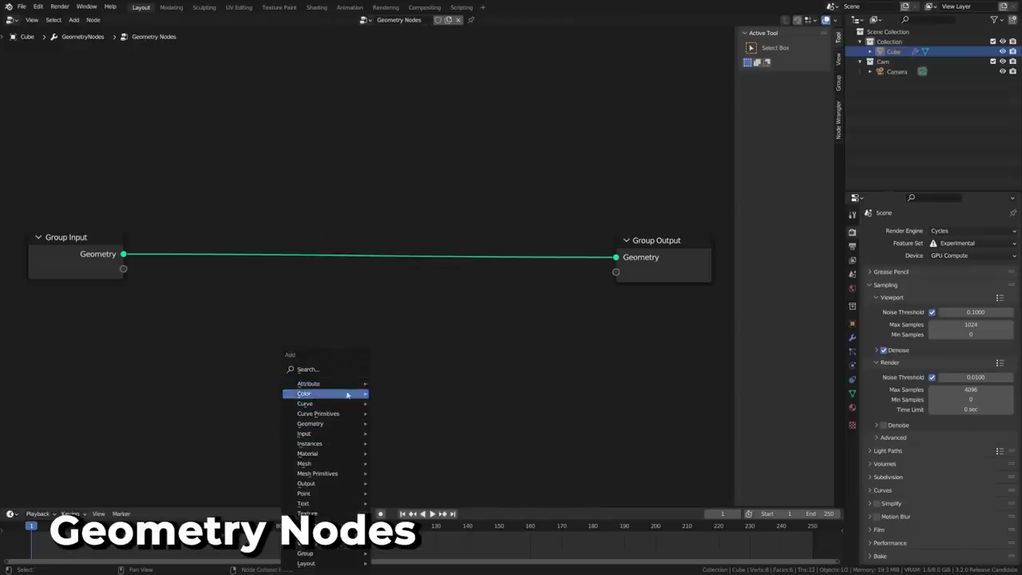
pyautogui.click(426, 416)
pyautogui.click(465, 370)
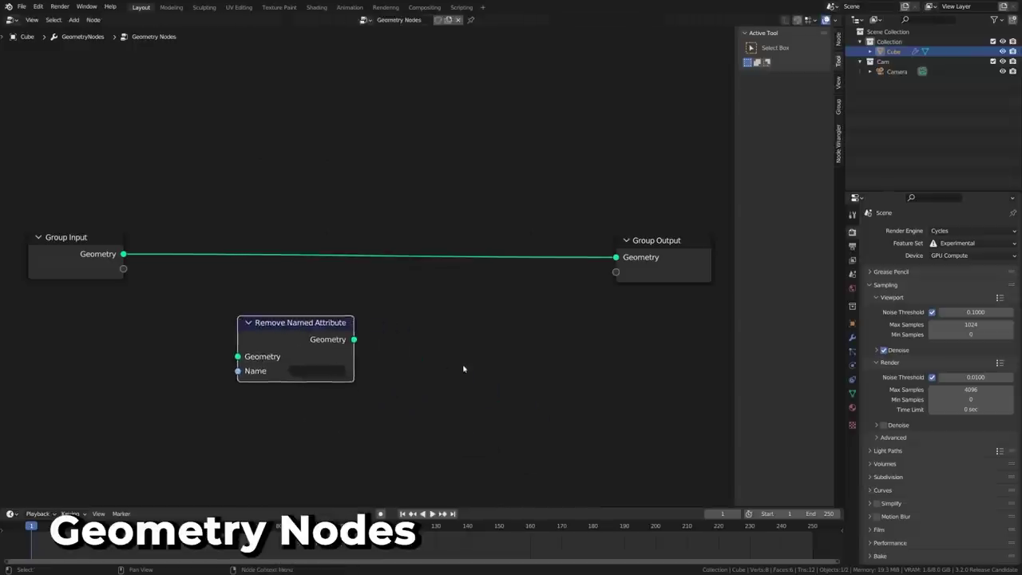
pyautogui.hotkey('shift', 'a')
pyautogui.click(490, 404)
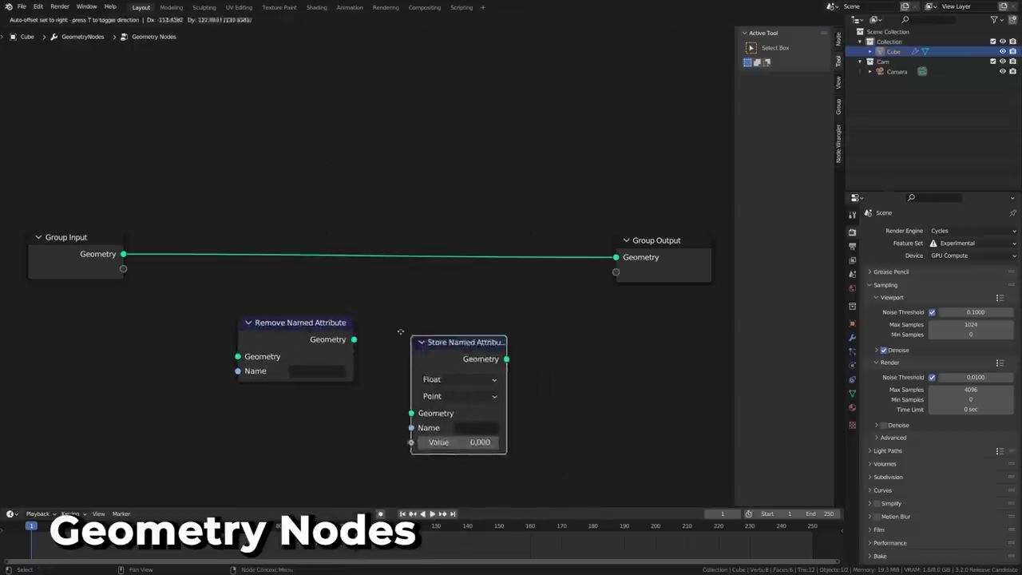
# Search 'named' to add a Named Attribute node beside Store Named Attribute.
pyautogui.hotkey('shift', 'a')
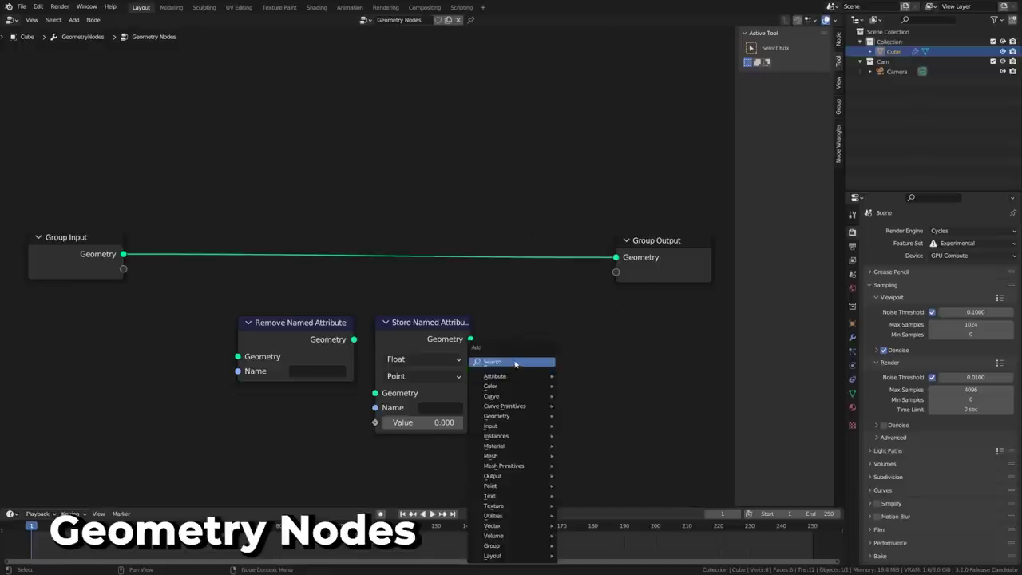
pyautogui.click(515, 360)
pyautogui.write('named')
pyautogui.press('Return')
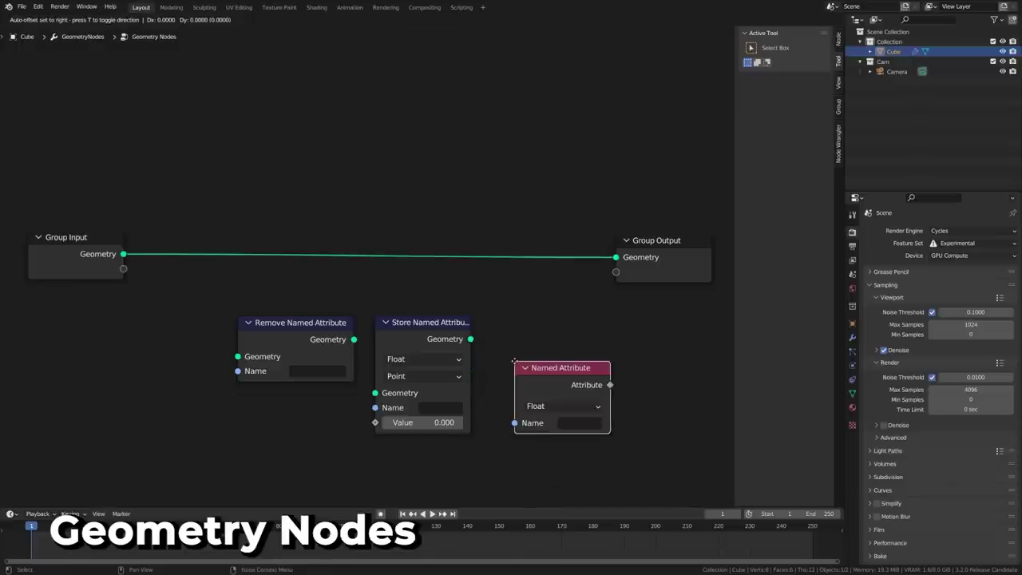
pyautogui.click(485, 320)
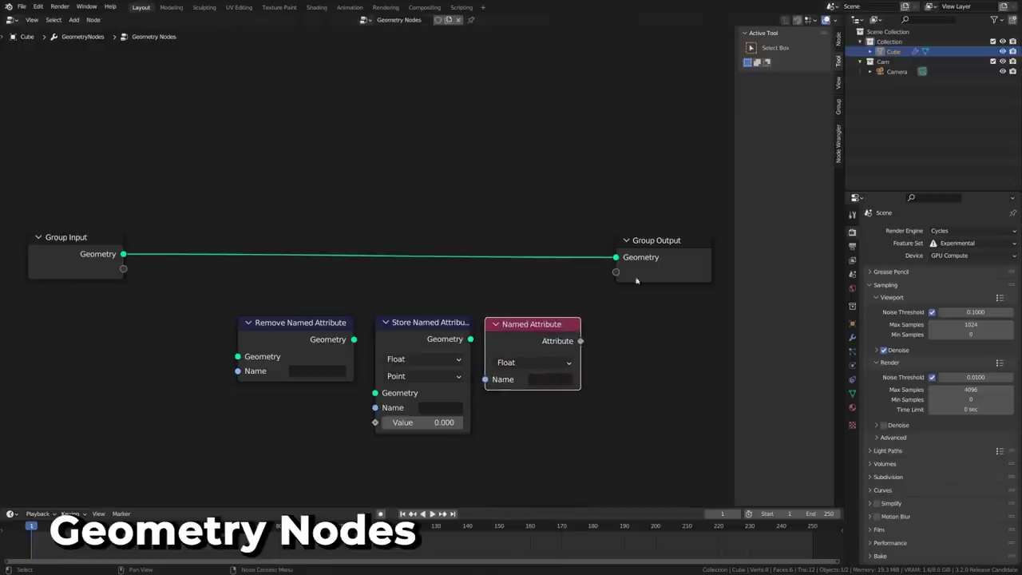
pyautogui.click(835, 22)
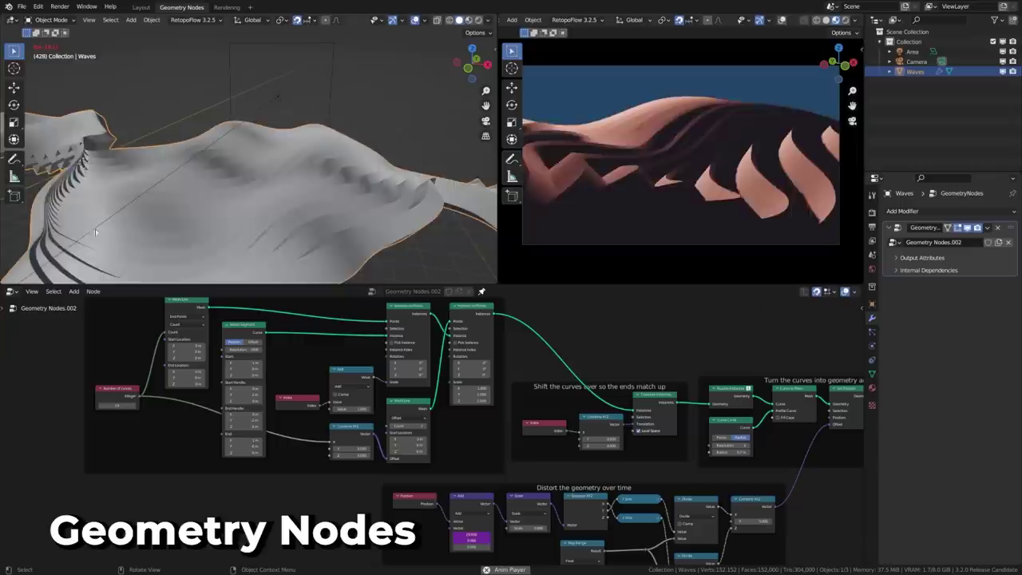
pyautogui.moveTo(95, 232); pyautogui.dragTo(262, 221, button='middle')
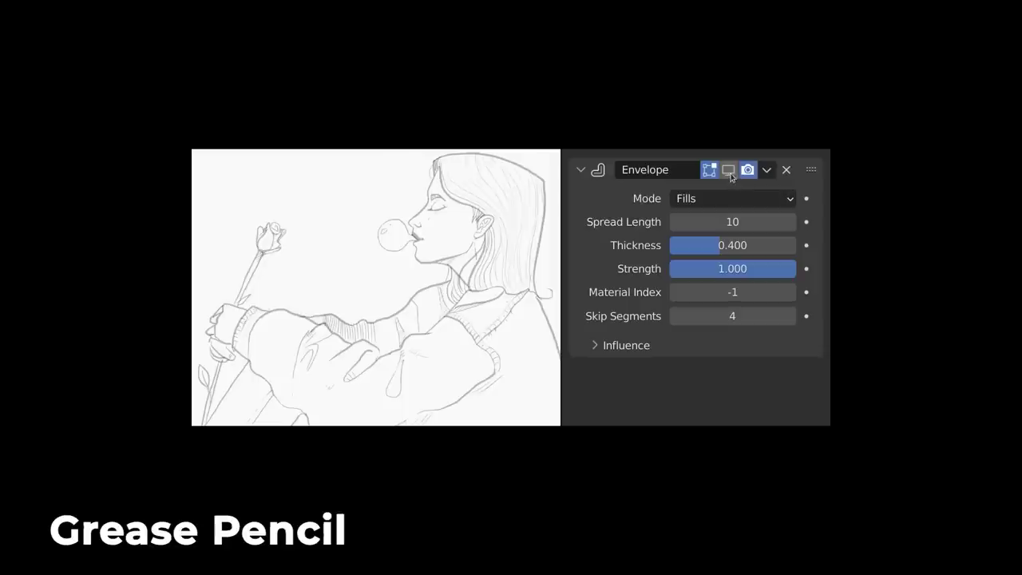
# Adjust the Envelope's spread length and skip count, then add four curved points winding the tube into an S.
pyautogui.moveTo(732, 222)
pyautogui.mouseDown()
pyautogui.moveTo(830, 222)
pyautogui.moveTo(762, 222)
pyautogui.moveTo(703, 245)
pyautogui.mouseUp()
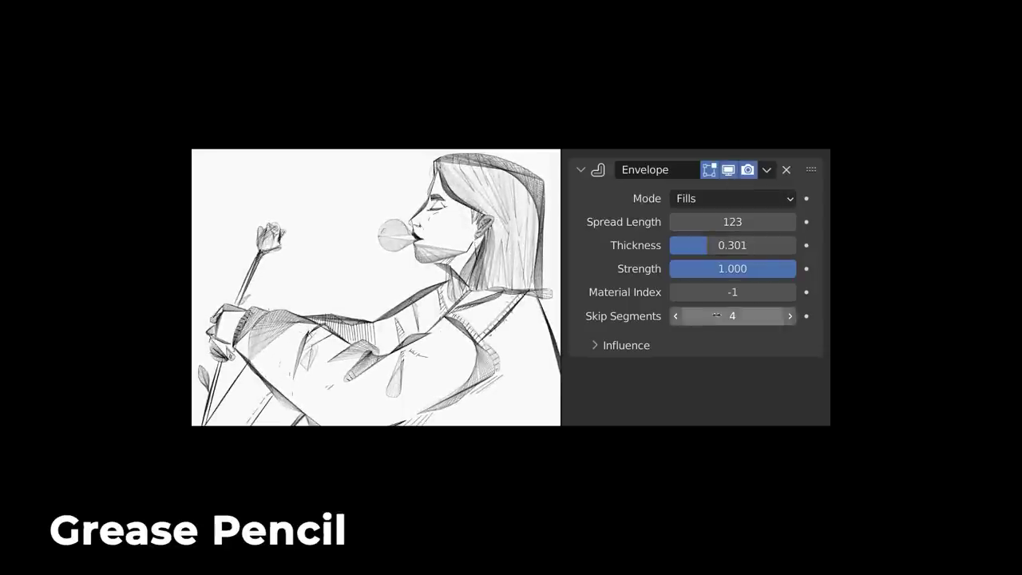
pyautogui.moveTo(716, 315)
pyautogui.mouseDown()
pyautogui.moveTo(821, 315)
pyautogui.moveTo(715, 315)
pyautogui.mouseUp()
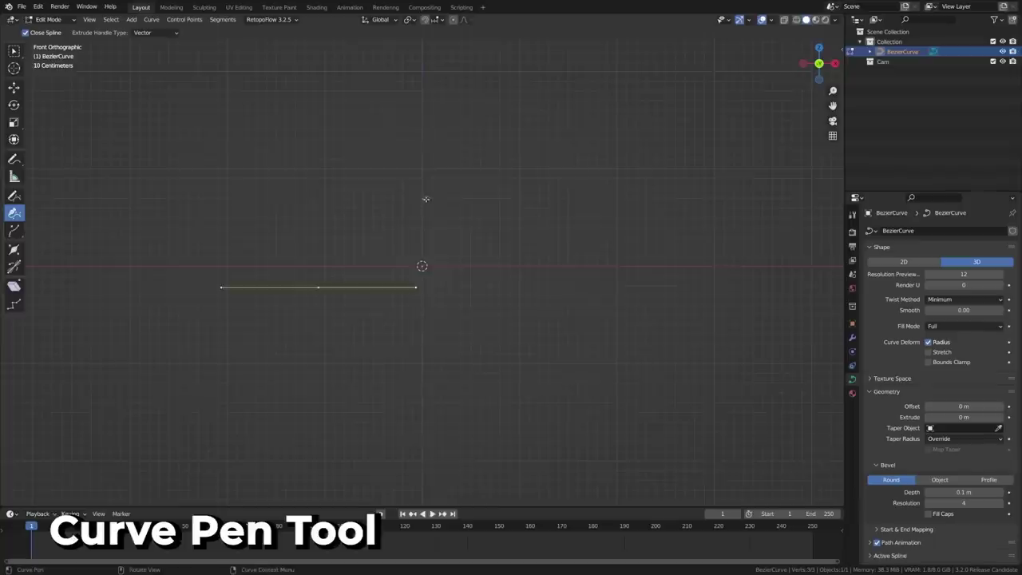
pyautogui.moveTo(426, 199); pyautogui.dragTo(447, 207)
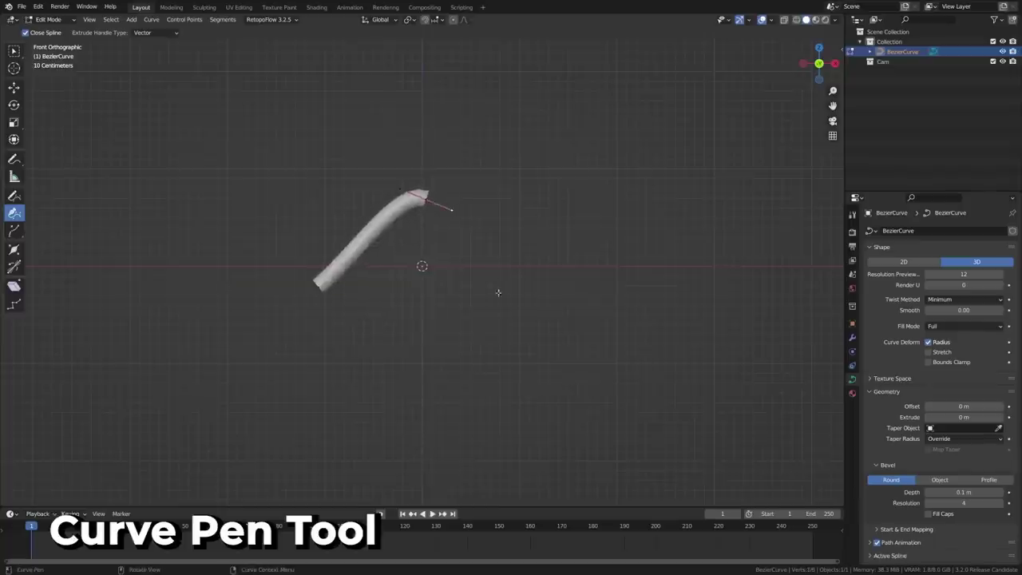
pyautogui.moveTo(515, 308); pyautogui.dragTo(597, 239)
pyautogui.moveTo(608, 140); pyautogui.dragTo(661, 262)
pyautogui.moveTo(668, 358); pyautogui.dragTo(606, 391)
# After a final tube point, scale the kitchen by 1.2, apply the scale, and show Select Similar's Vertex Crease.
pyautogui.moveTo(524, 429); pyautogui.dragTo(487, 407)
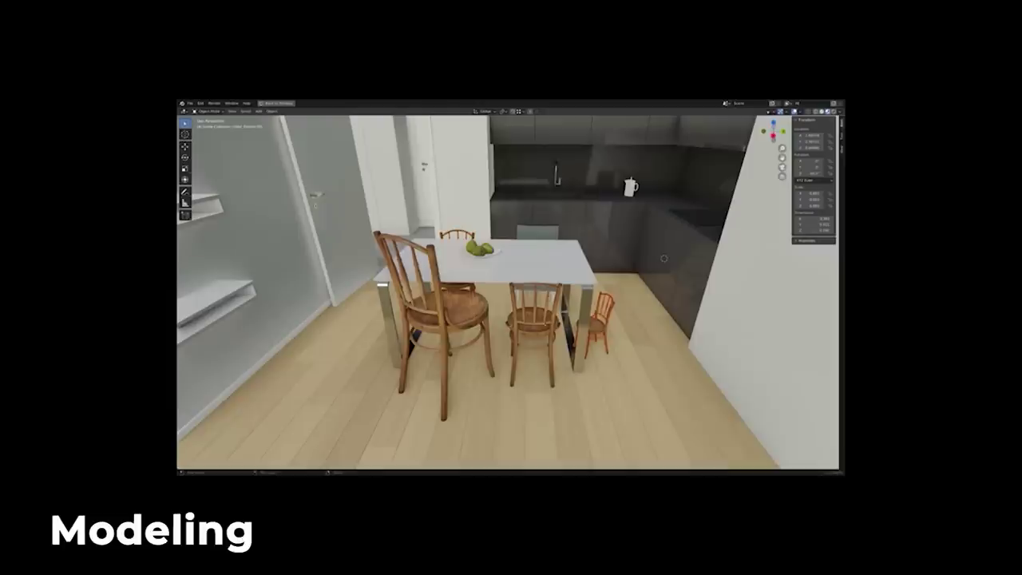
pyautogui.press('s')
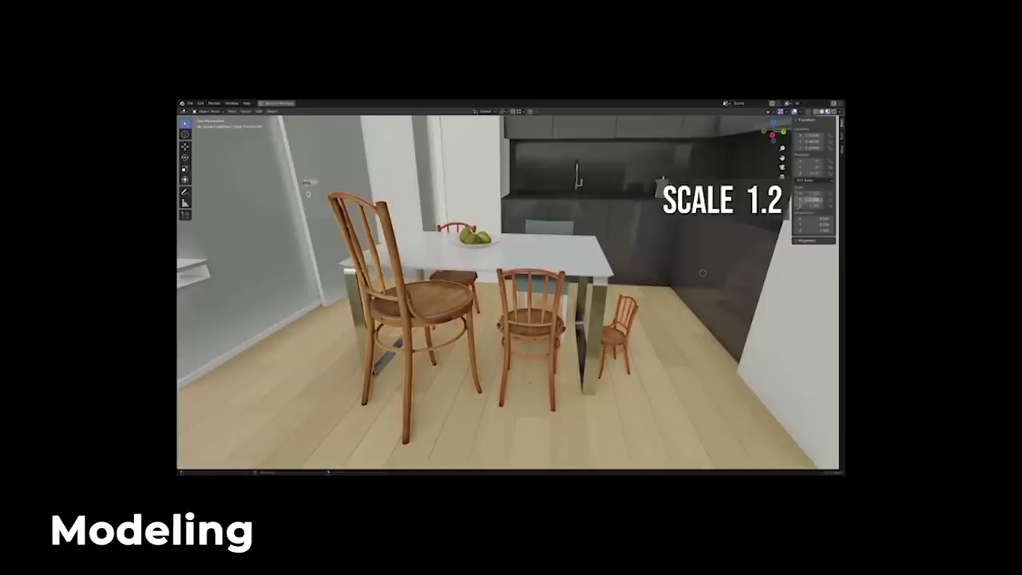
pyautogui.hotkey('ctrl', 'a')
pyautogui.click(751, 207)
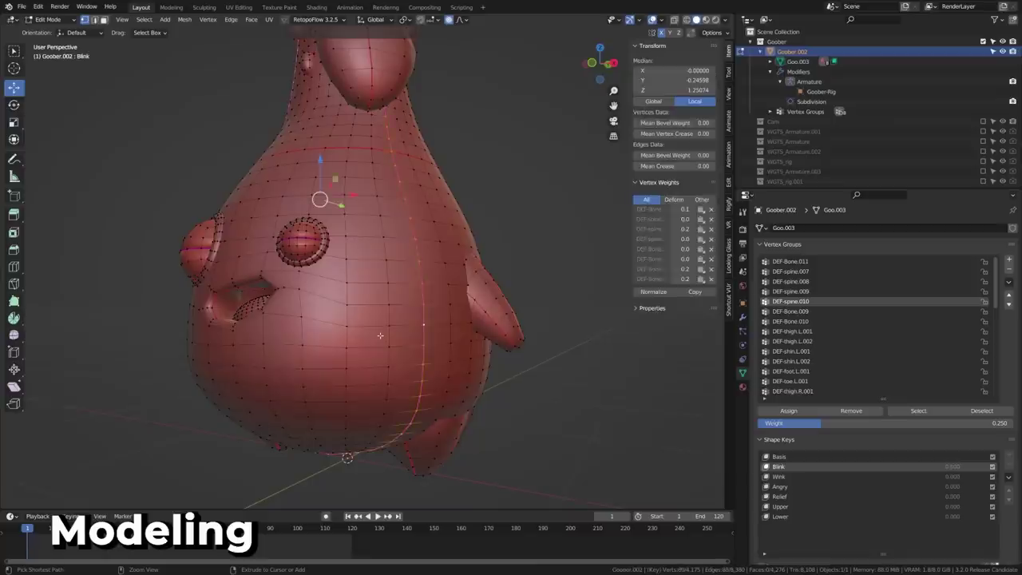
pyautogui.click(143, 20)
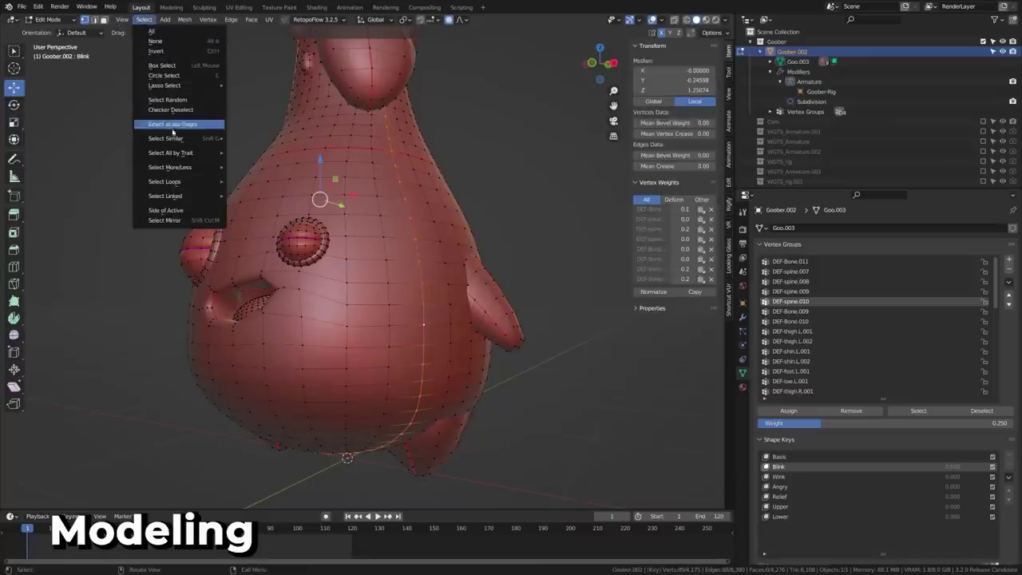
pyautogui.moveTo(171, 138)
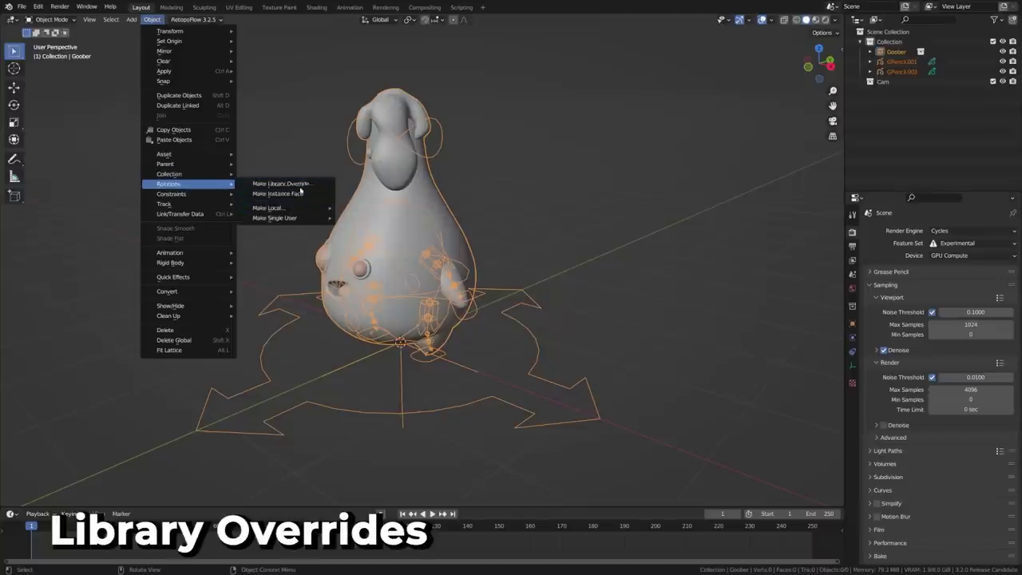
# Make a library override of the Goober rig and list the overrides as properties in the Outliner.
pyautogui.click(304, 183)
pyautogui.click(310, 182)
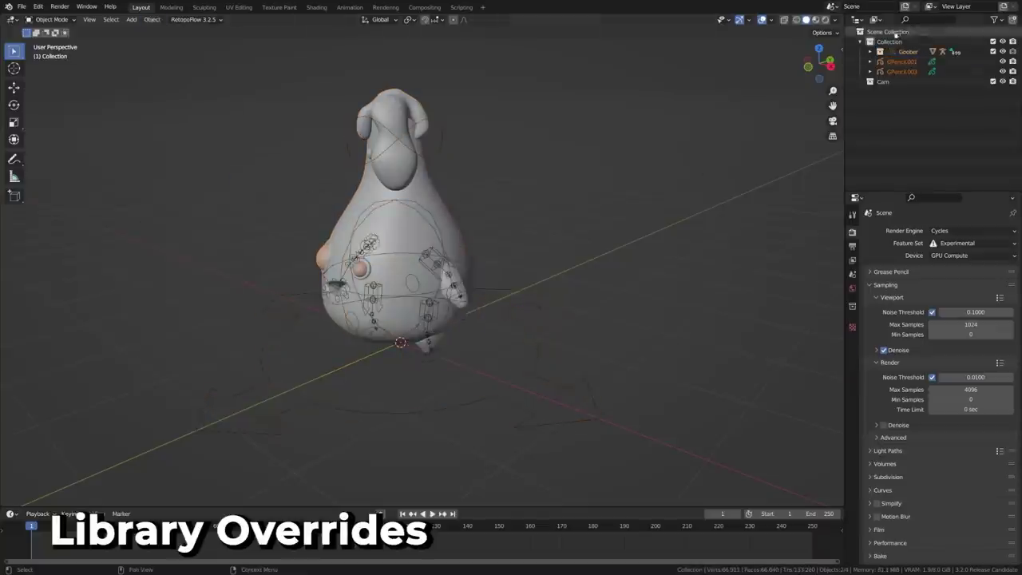
pyautogui.click(877, 19)
pyautogui.click(894, 83)
# Pose the overridden Goober rig, selecting its torso bone and then all bones.
pyautogui.click(441, 245)
pyautogui.hotkey('ctrl', 'Tab')
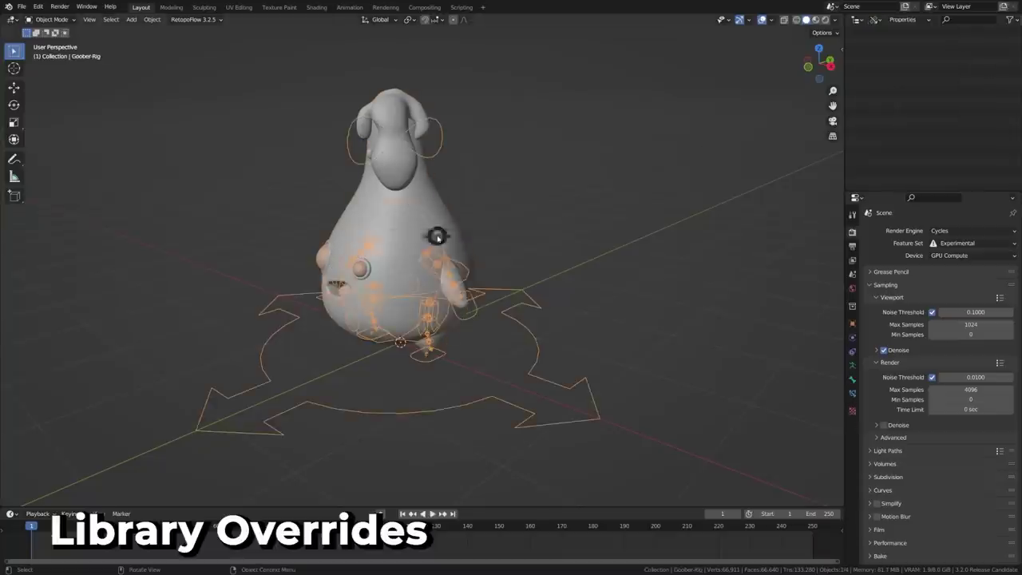
pyautogui.click(431, 238)
pyautogui.click(859, 42)
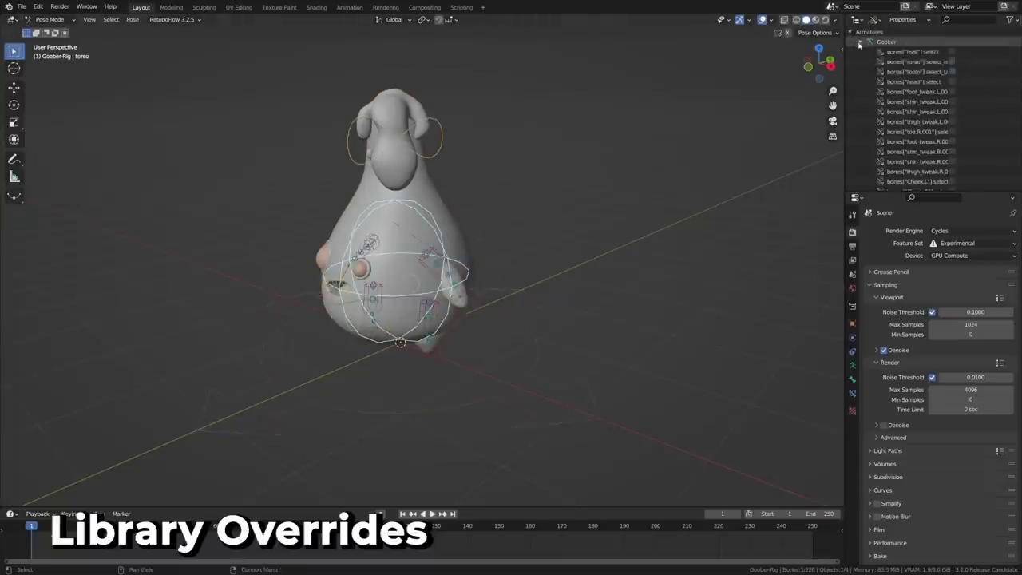
pyautogui.press('a')
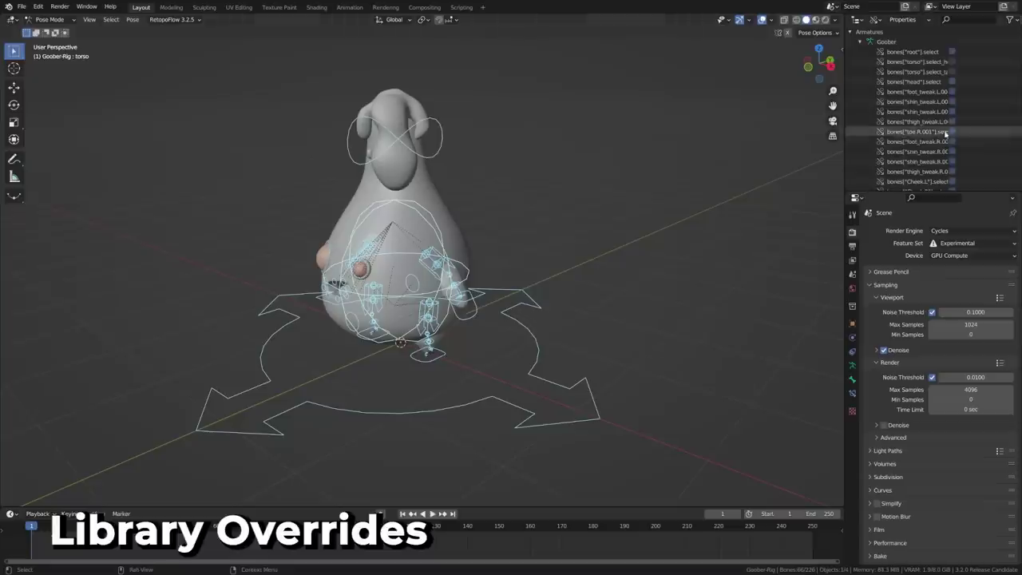
# Switch the Outliner's override view to Hierarchies and expand Collections to reveal Goober.
pyautogui.click(903, 19)
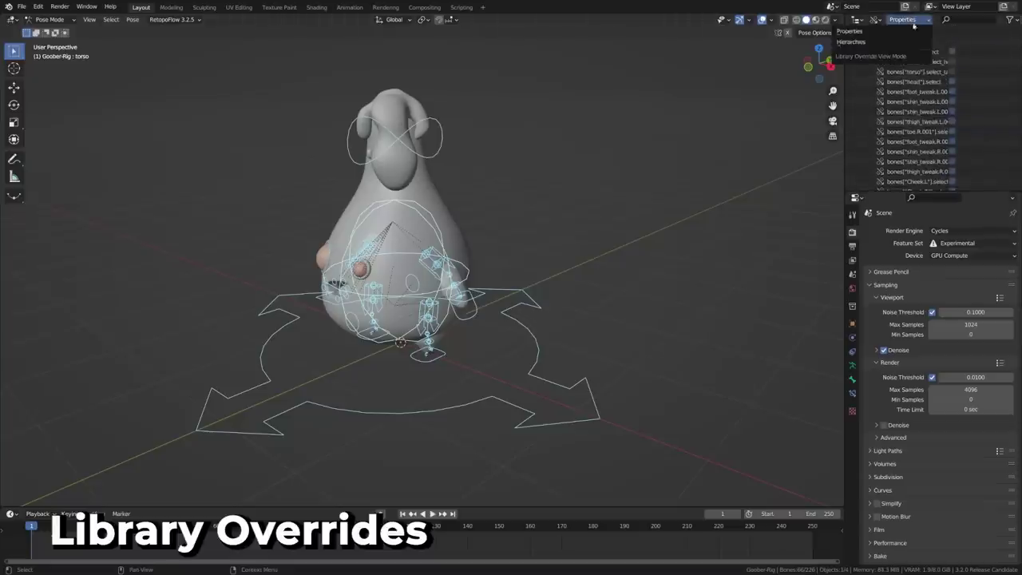
pyautogui.click(899, 42)
pyautogui.click(860, 42)
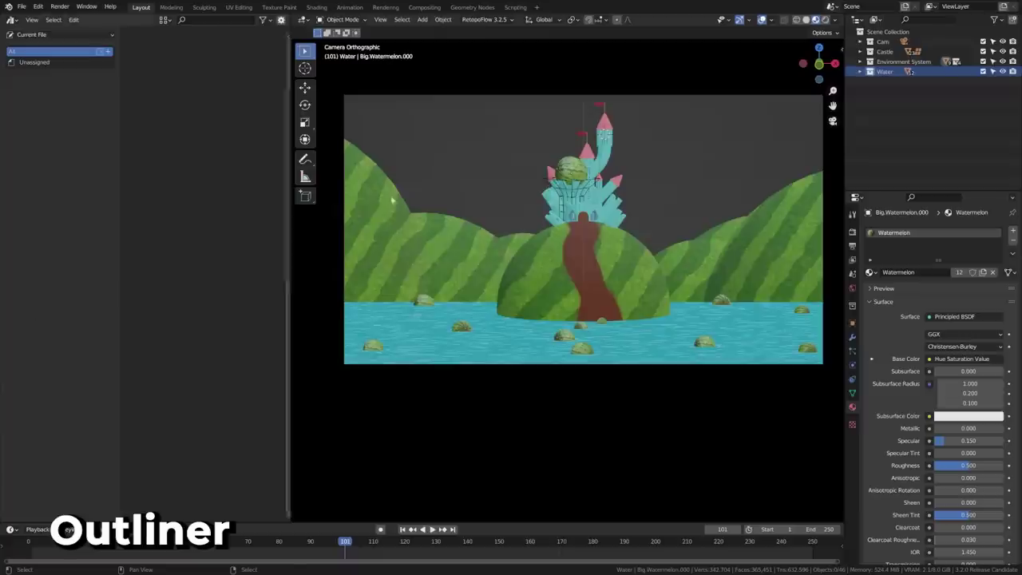
# Mark Water as an asset and drag a copy of it into the scene.
pyautogui.rightClick(883, 72)
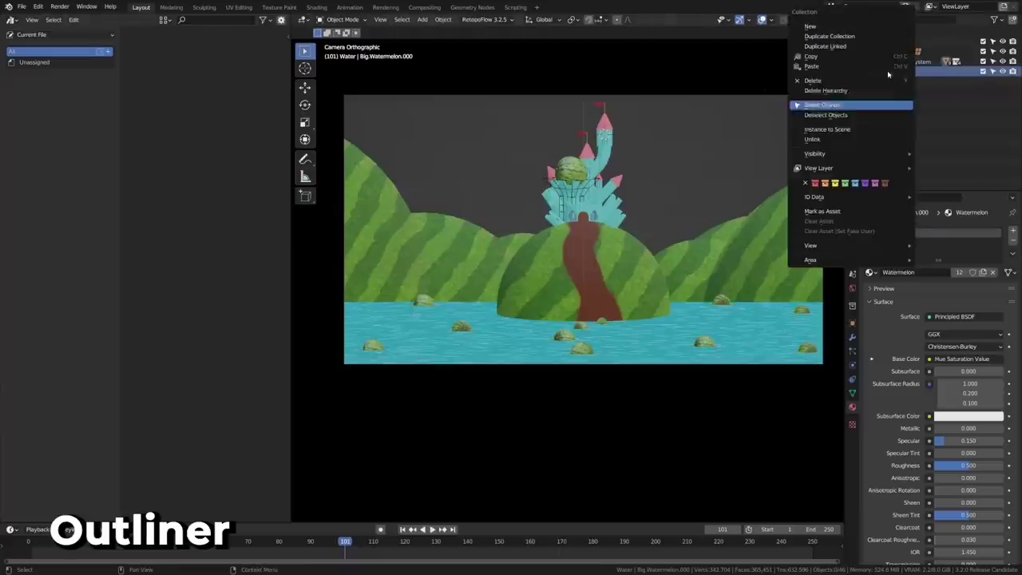
pyautogui.click(870, 212)
pyautogui.moveTo(147, 51); pyautogui.dragTo(536, 269)
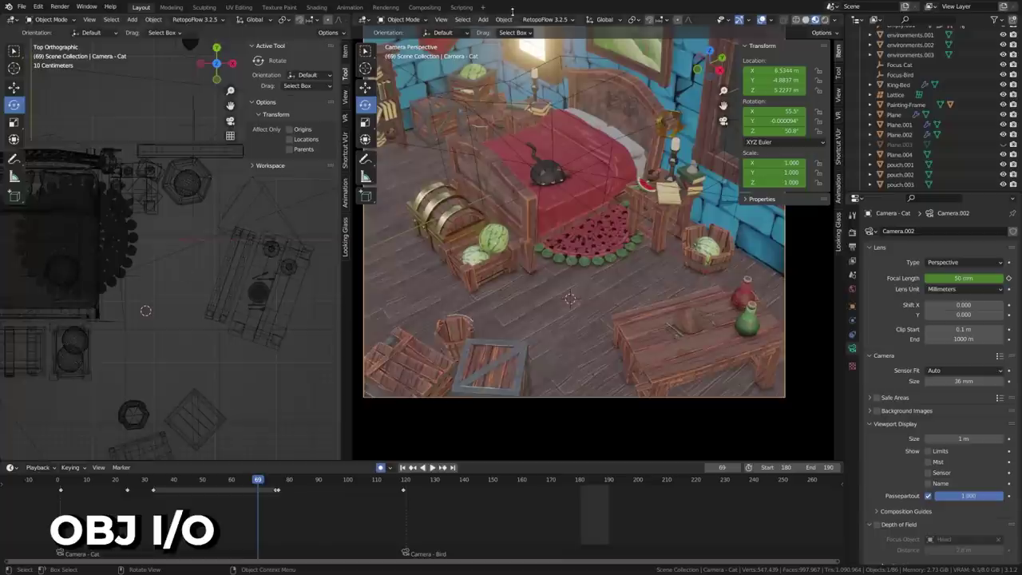
# Select everything in the bedroom scene and begin a Wavefront (.obj) export.
pyautogui.press('a')
pyautogui.click(22, 6)
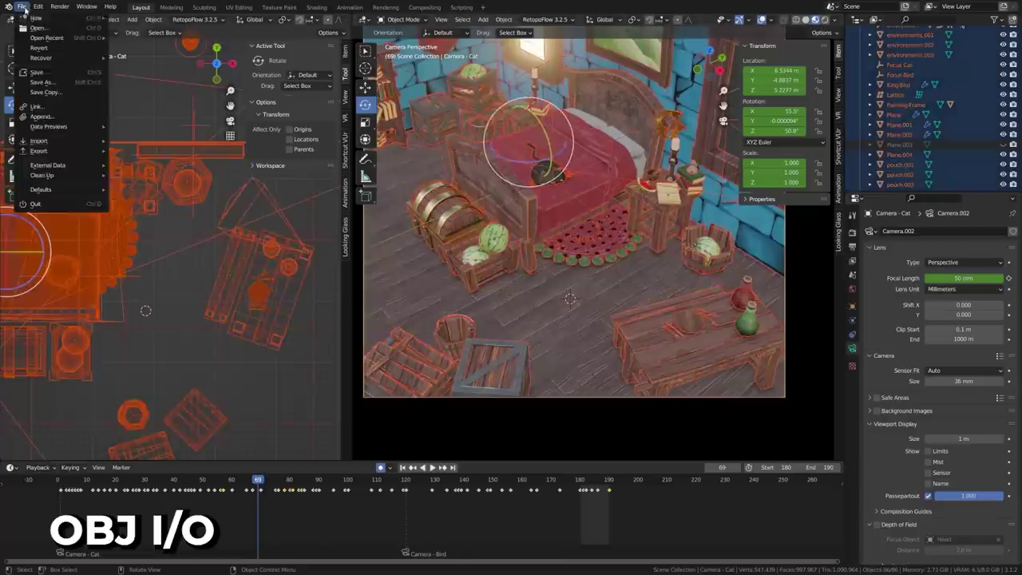
pyautogui.moveTo(48, 151)
pyautogui.click(175, 199)
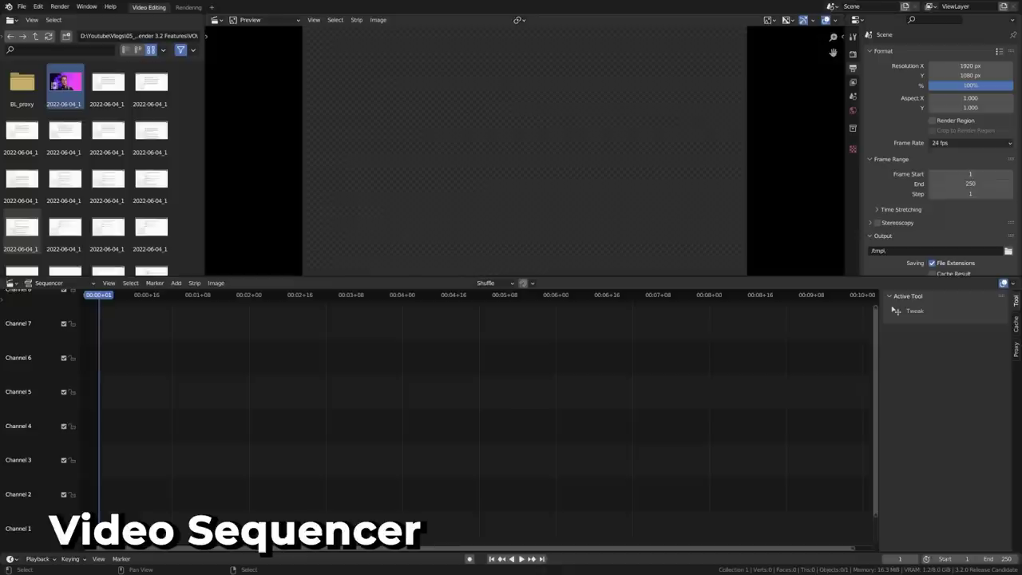
# Add the video clip as movie and sound strips, scrub to frame 115, and lock channel 4.
pyautogui.moveTo(65, 81); pyautogui.dragTo(100, 424)
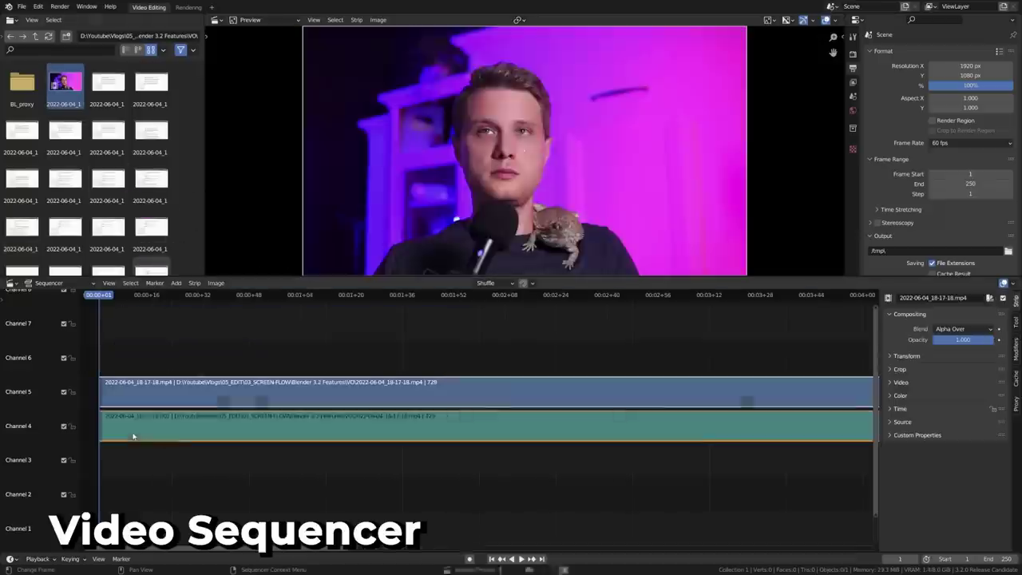
pyautogui.moveTo(359, 296); pyautogui.dragTo(466, 379)
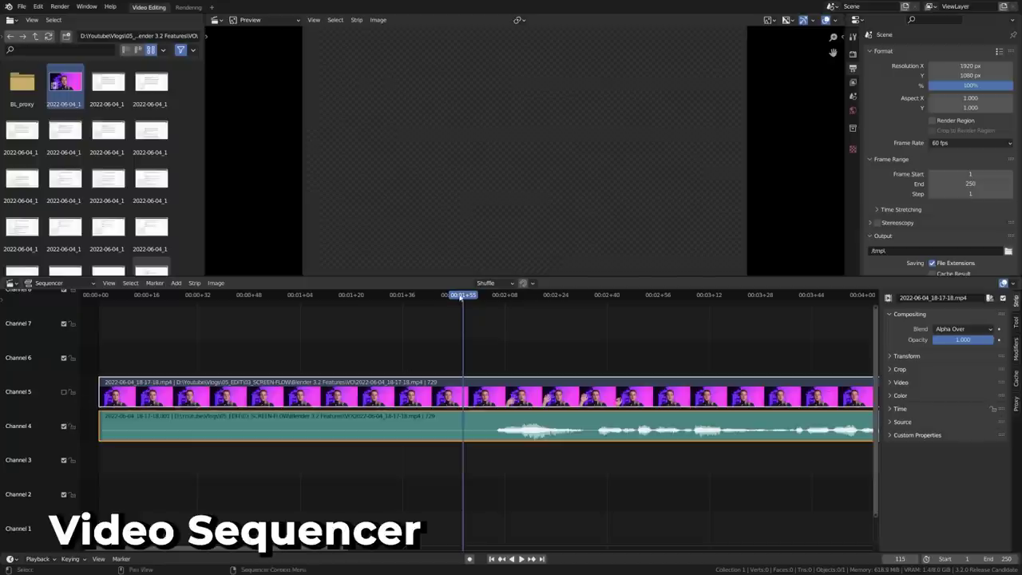
pyautogui.click(71, 425)
# Slide the channel 5 movie strip in time and play back the edit.
pyautogui.press('g')
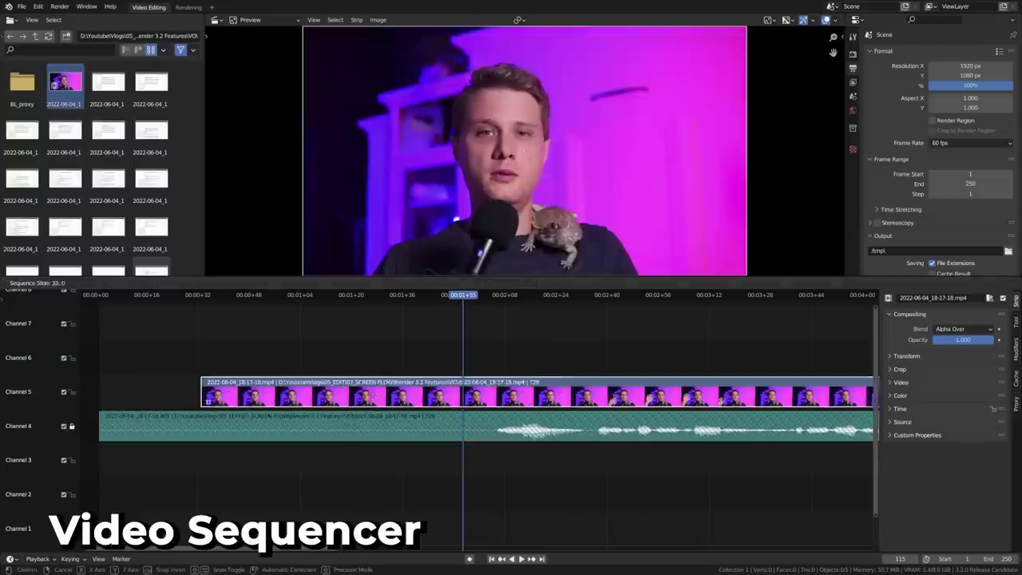
pyautogui.click(267, 404)
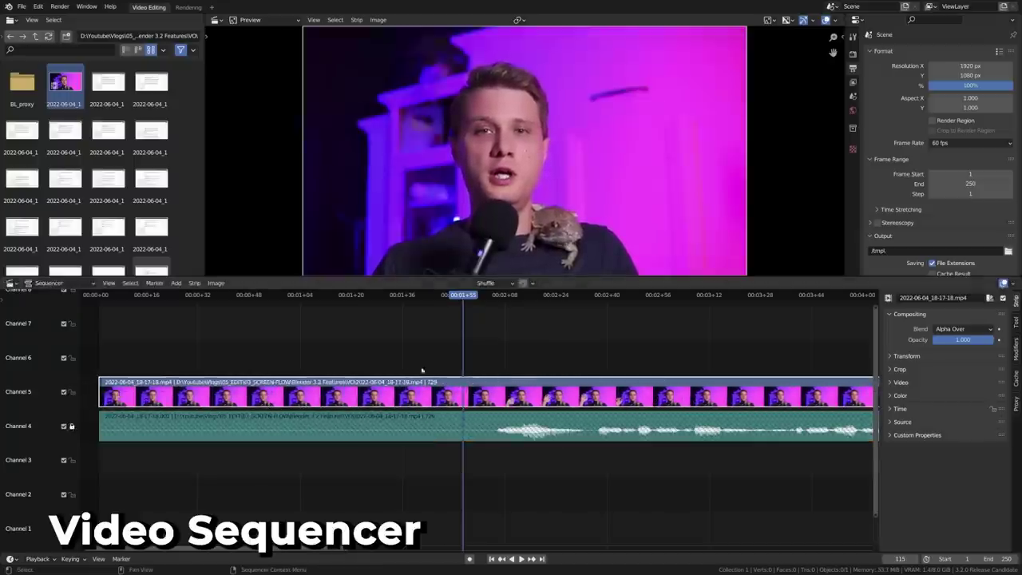
pyautogui.press('space')
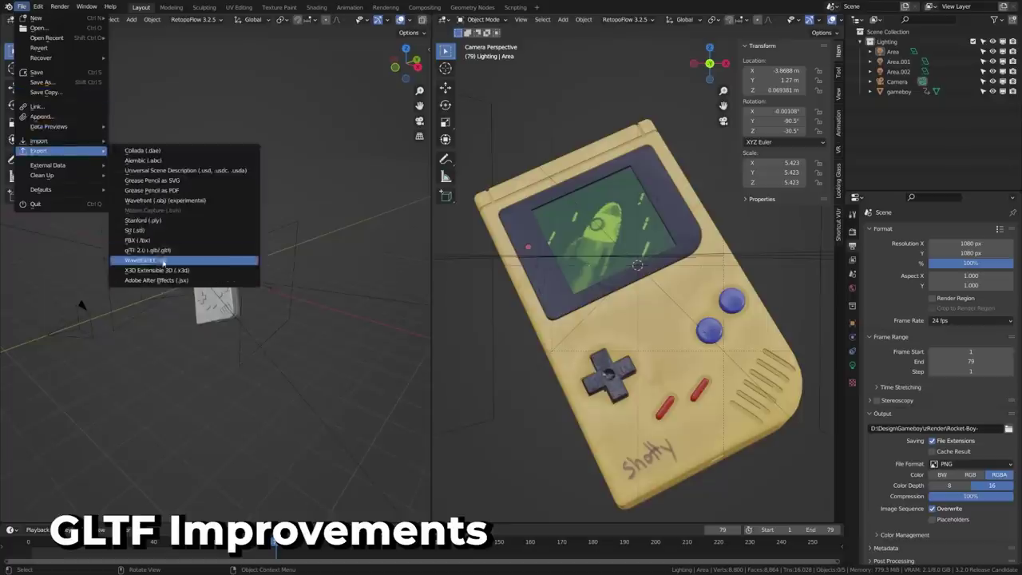
# Set up a glTF export of the Gameboy with Transform and Compression expanded and only Selected Objects included.
pyautogui.click(178, 261)
pyautogui.click(480, 153)
pyautogui.scroll(-2, 482, 423)
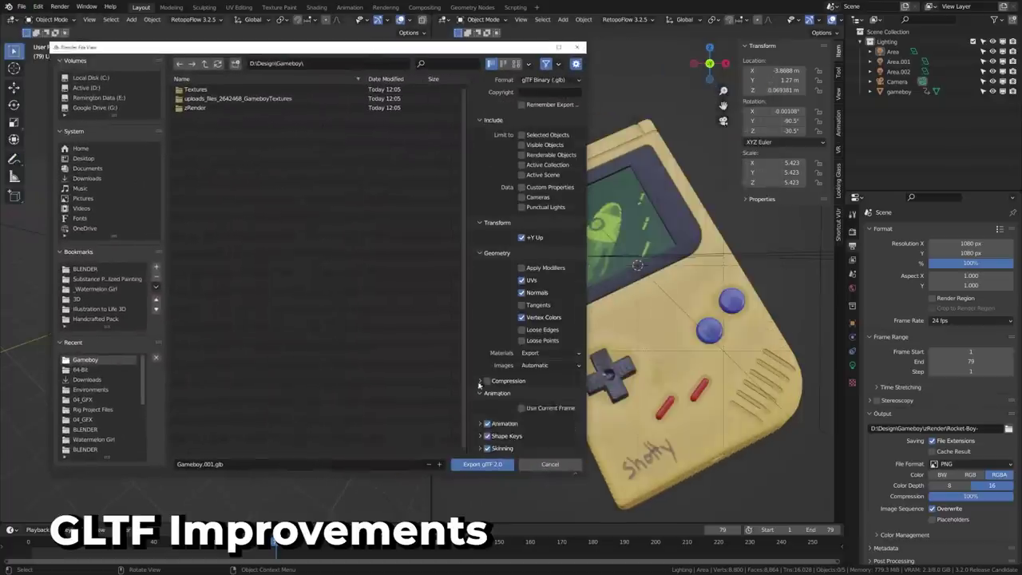
pyautogui.click(481, 369)
pyautogui.scroll(2, 511, 239)
pyautogui.click(537, 156)
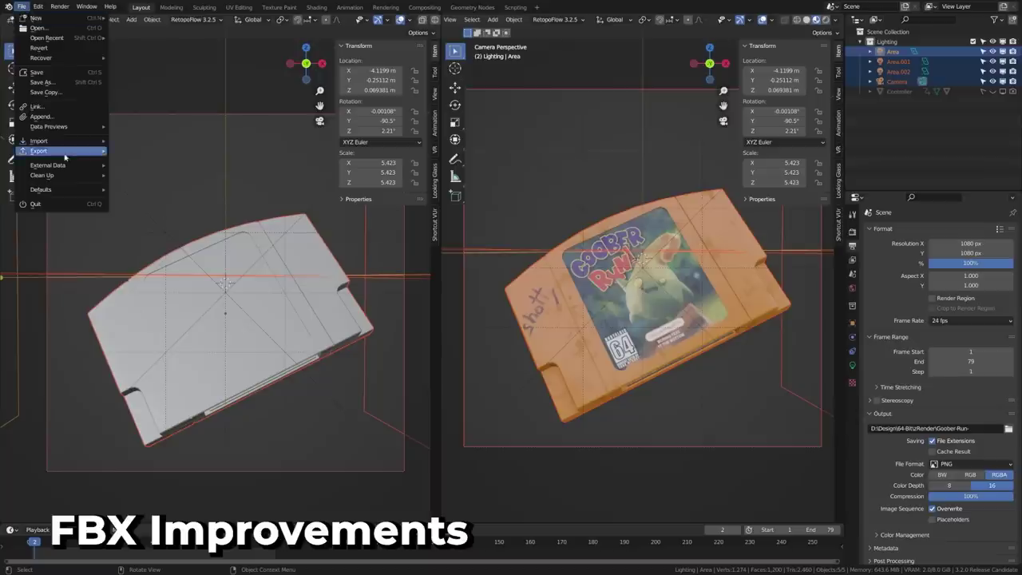
pyautogui.moveTo(60, 151)
pyautogui.click(144, 235)
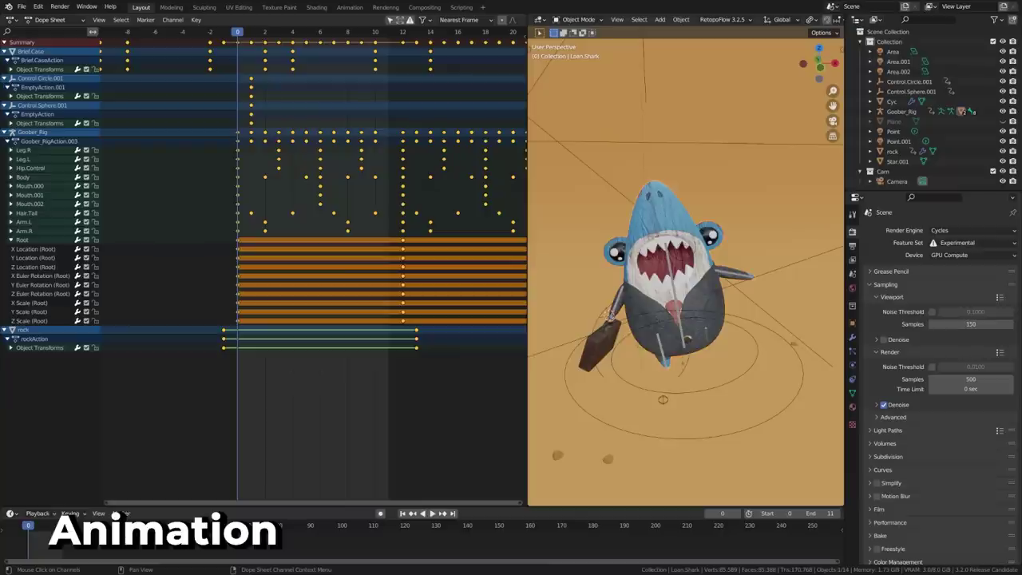
# Play the shark animation, then calculate the hips bone's motion path and orbit around the character.
pyautogui.click(431, 513)
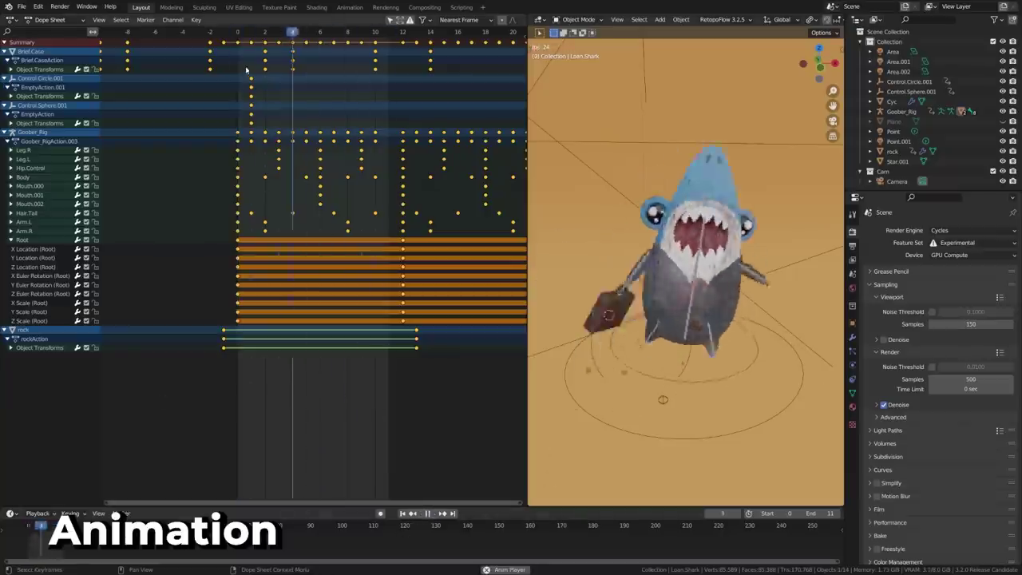
pyautogui.click(195, 20)
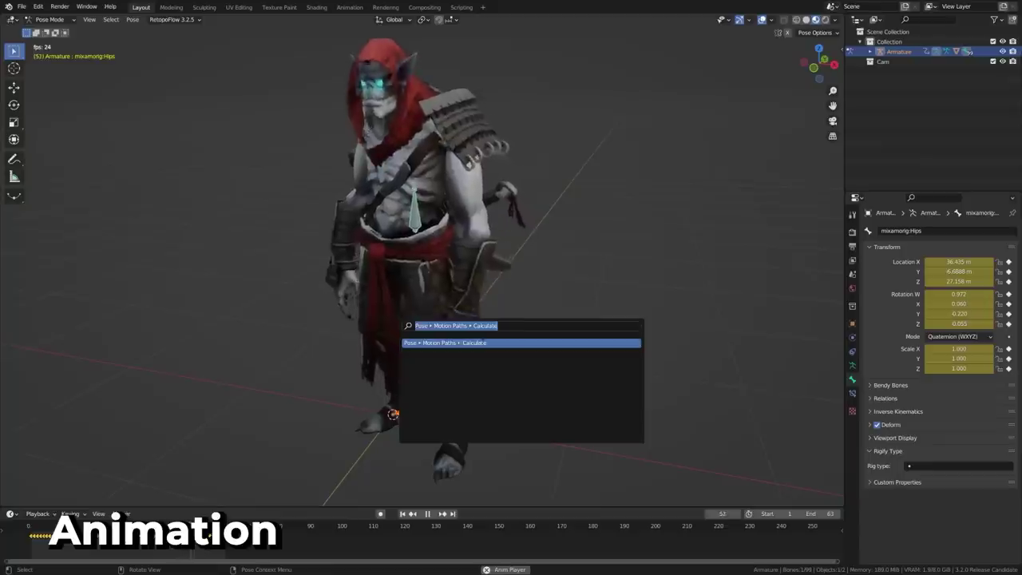
pyautogui.press('Return')
pyautogui.click(479, 398)
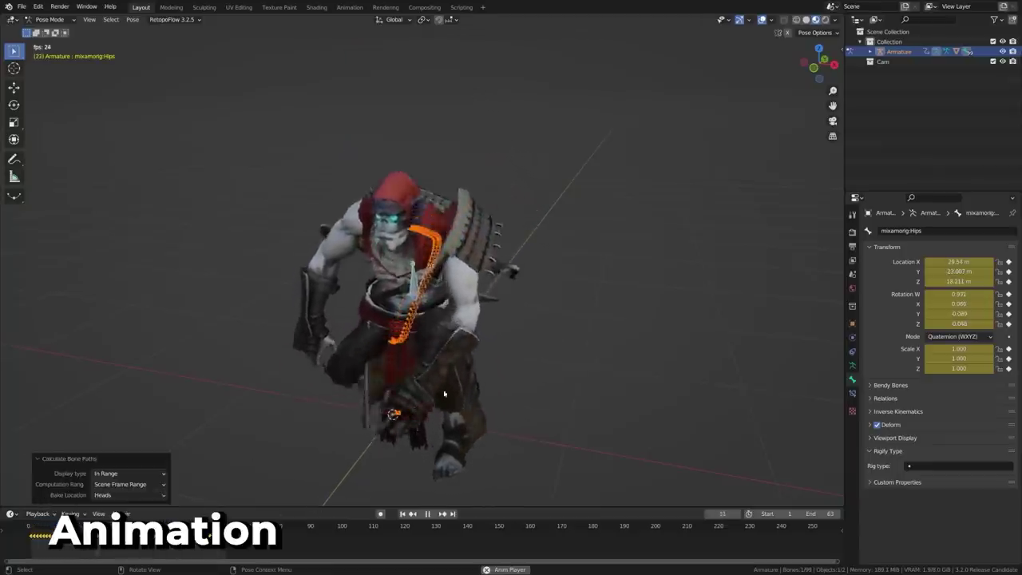
pyautogui.moveTo(269, 296); pyautogui.dragTo(373, 334, button='middle')
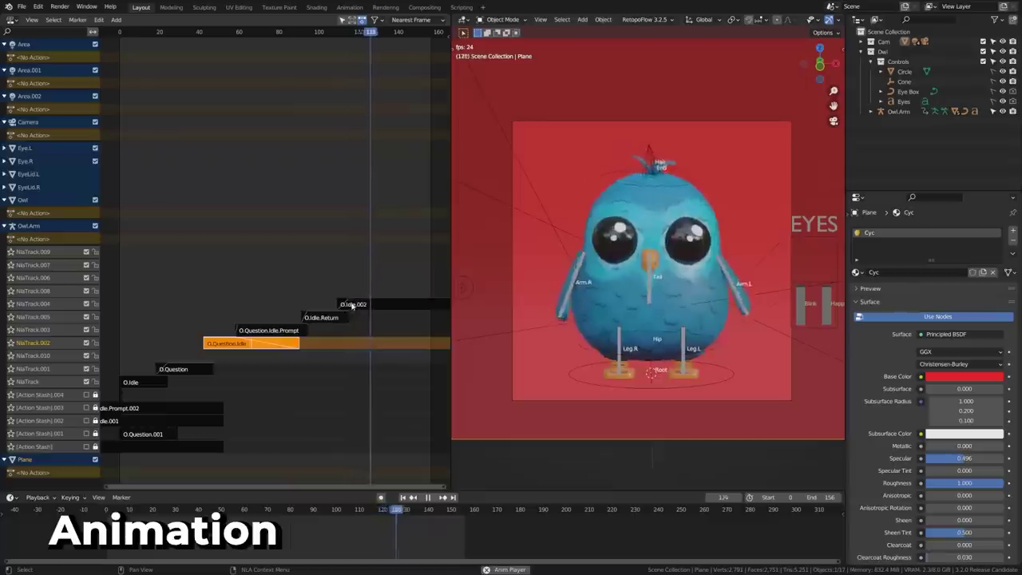
# Select another strip of the owl's NLA animation and enter tweak mode on its action.
pyautogui.click(352, 304)
pyautogui.press('Tab')
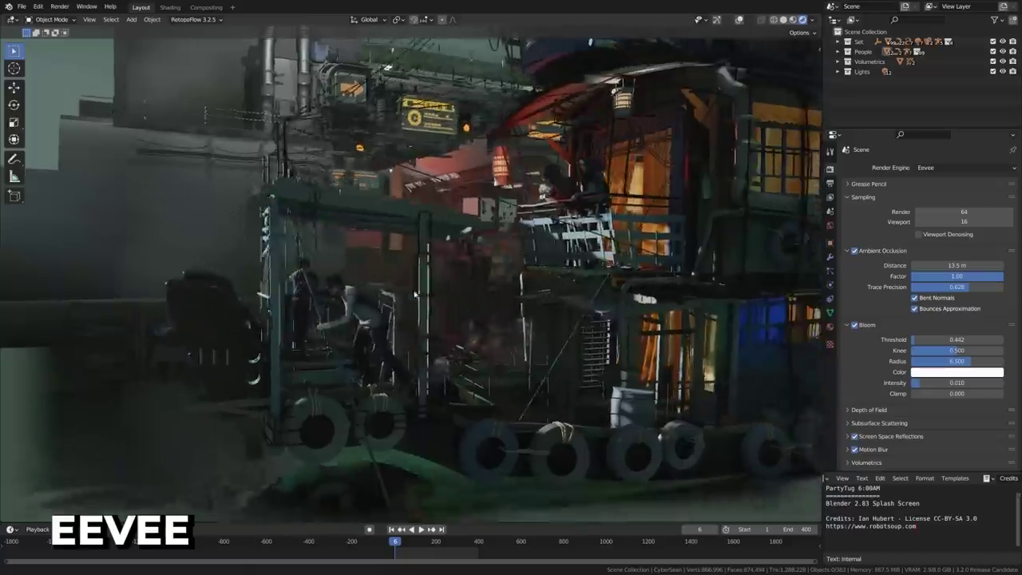
pyautogui.moveTo(414, 295); pyautogui.dragTo(453, 403, button='middle')
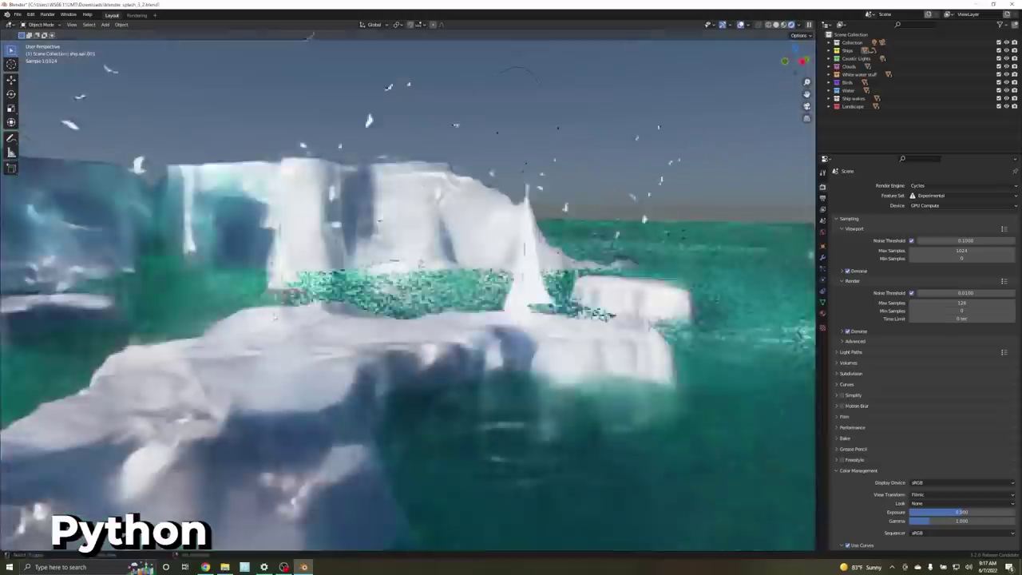
pyautogui.moveTo(311, 359); pyautogui.dragTo(389, 456, button='middle')
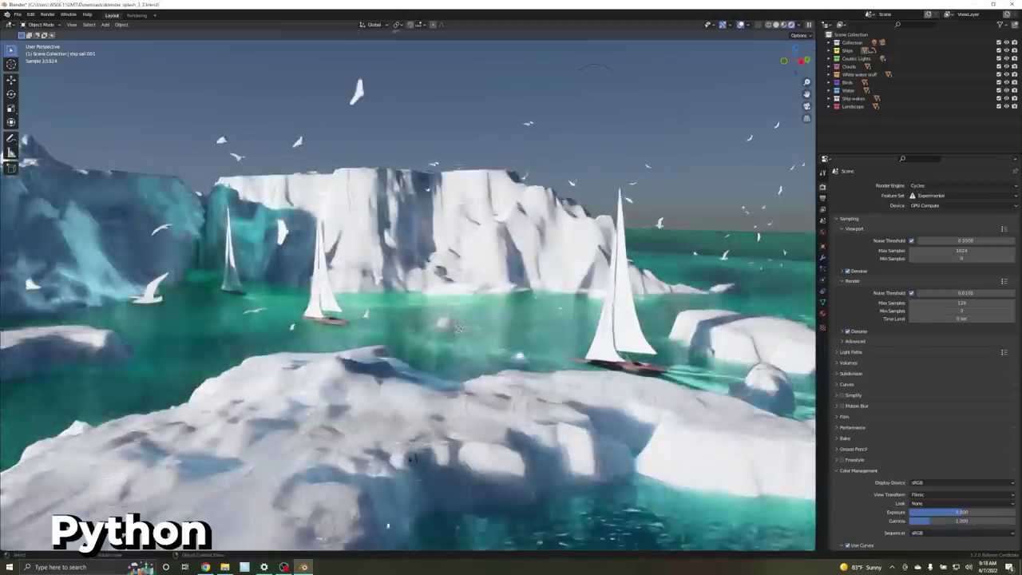